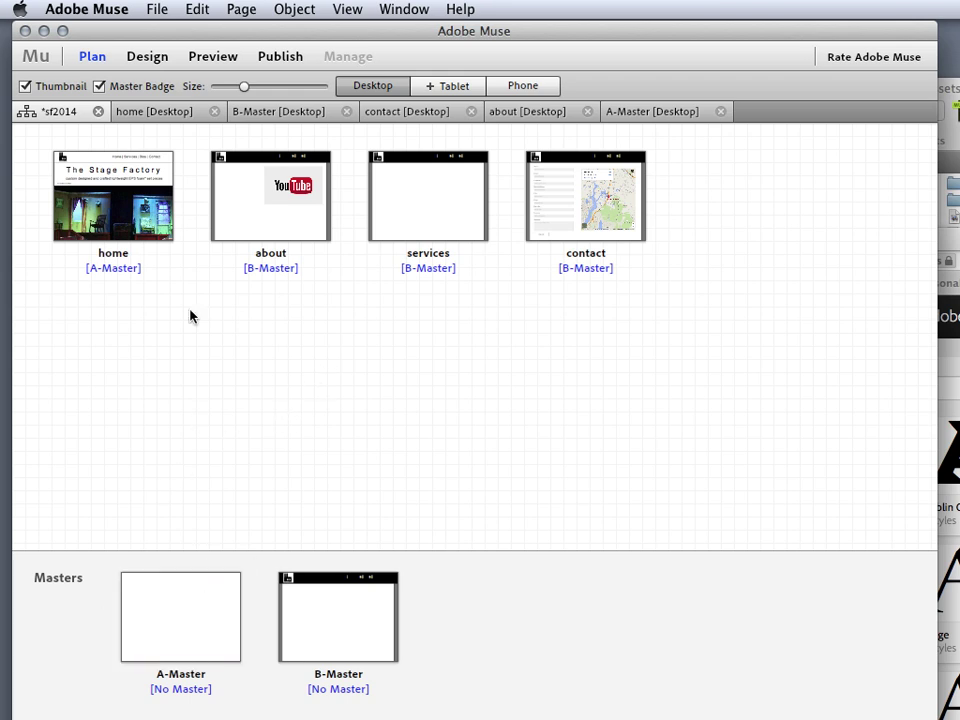
Step: Open Site Properties and close it without changes
click(158, 10)
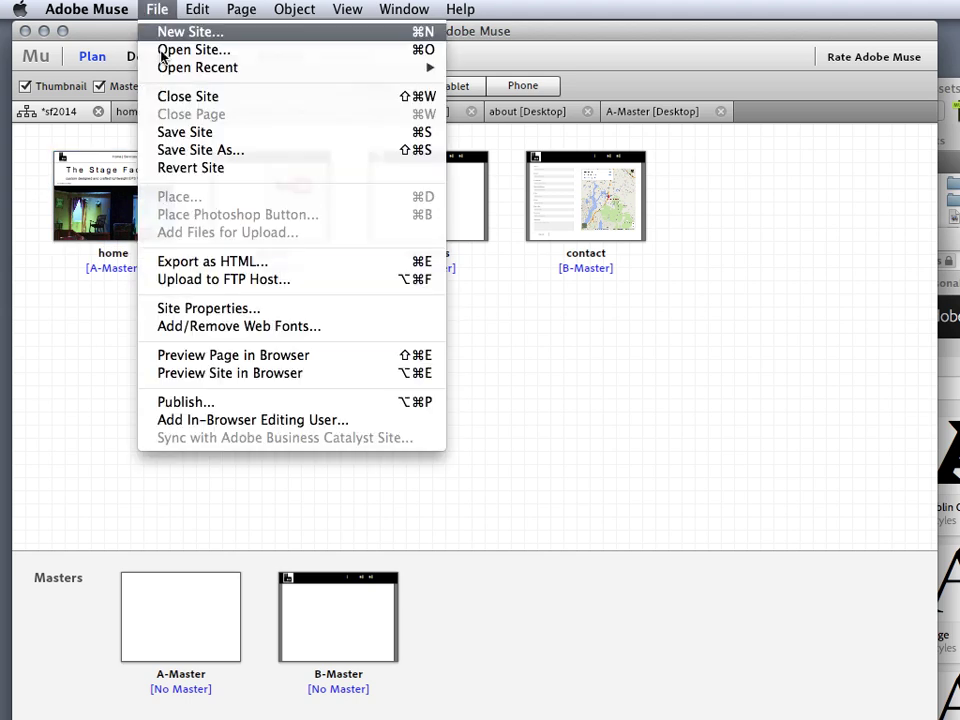
click(179, 310)
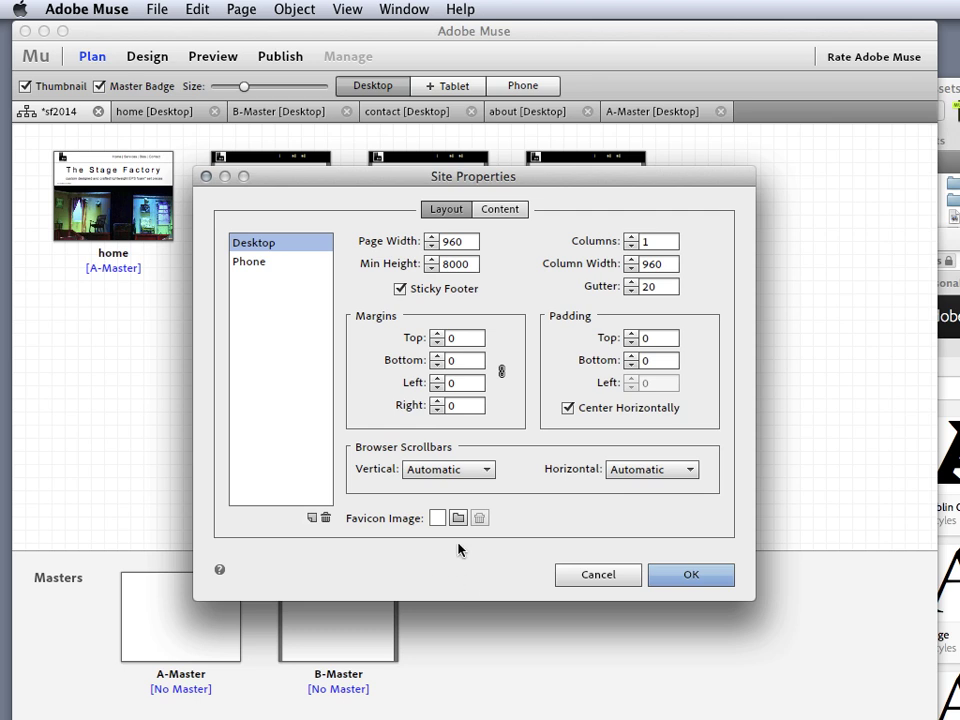
click(605, 576)
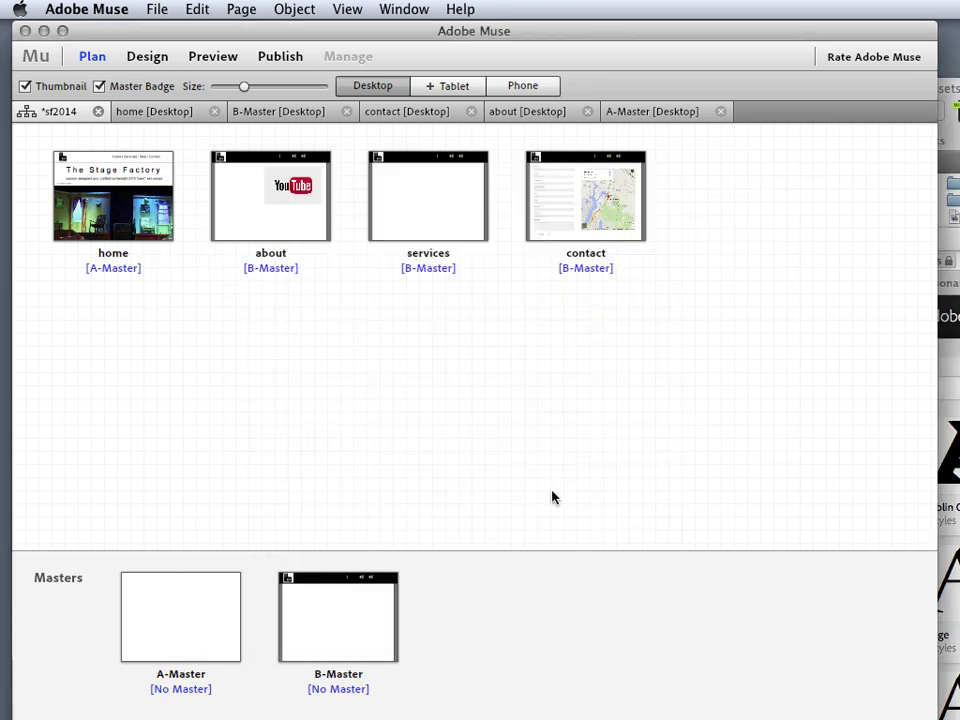
Step: Preview the Stage Factory site in Safari, reload the page, then minimize the preview window
click(157, 9)
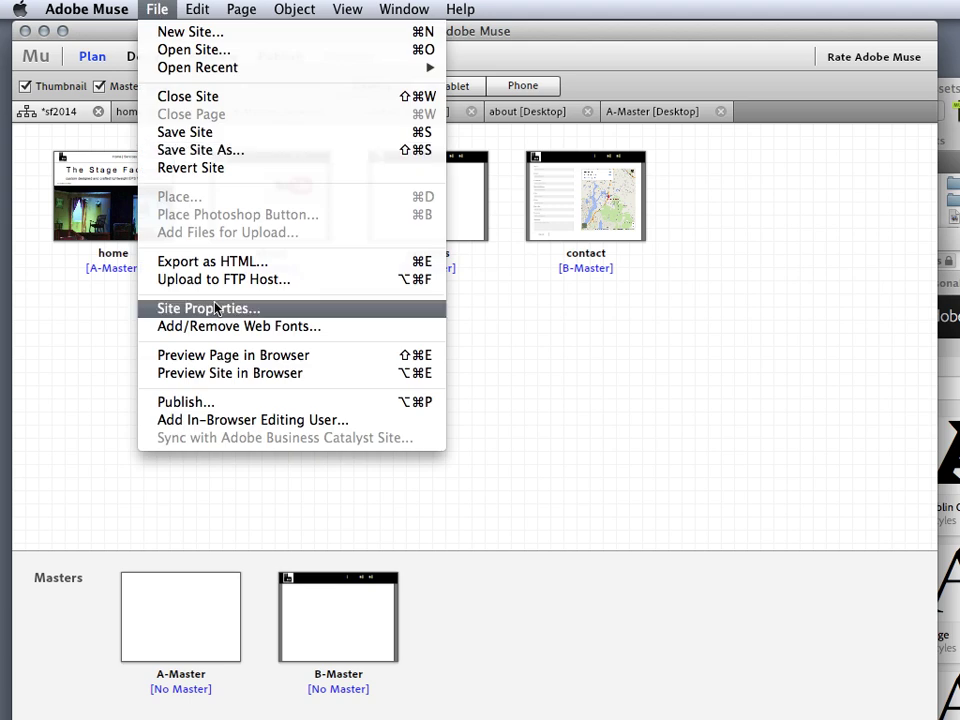
click(224, 376)
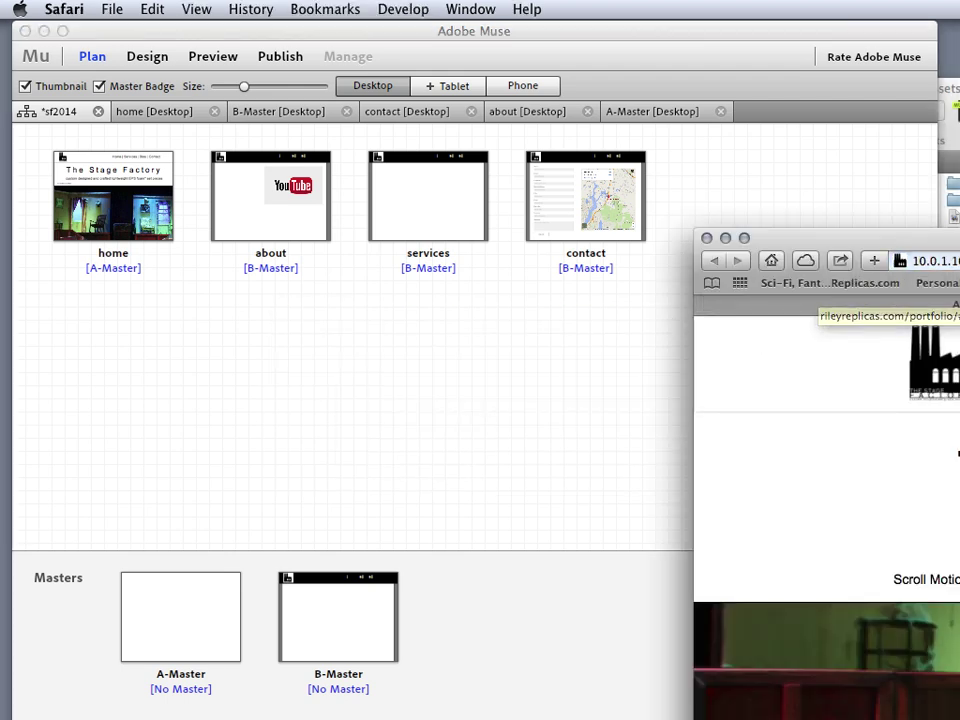
drag(955, 250, 676, 219)
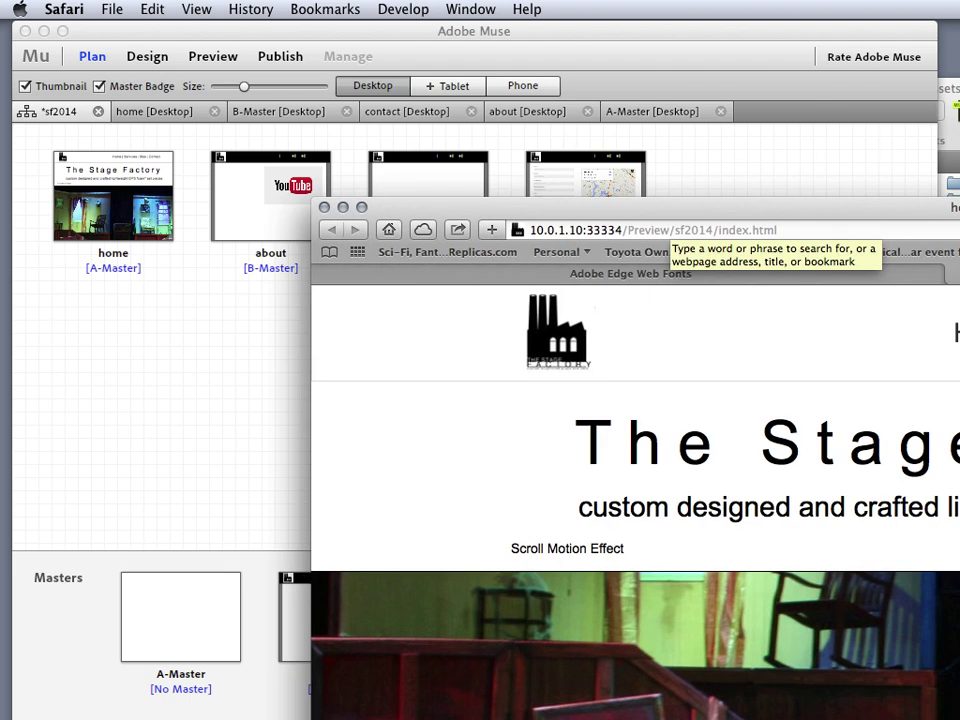
click(540, 230)
key(Return)
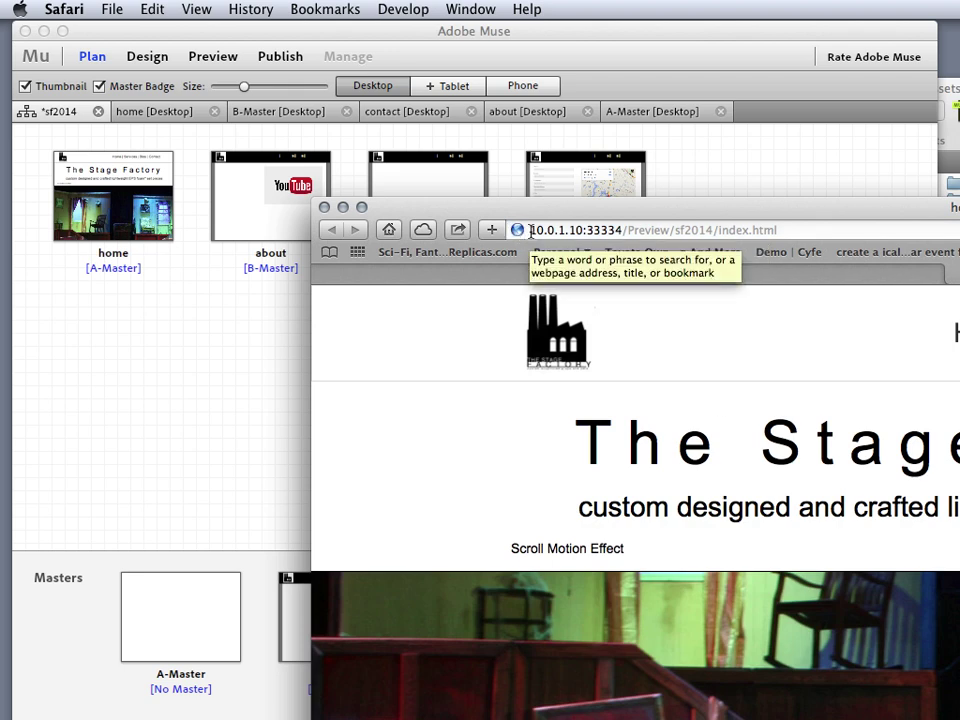
key(super+m)
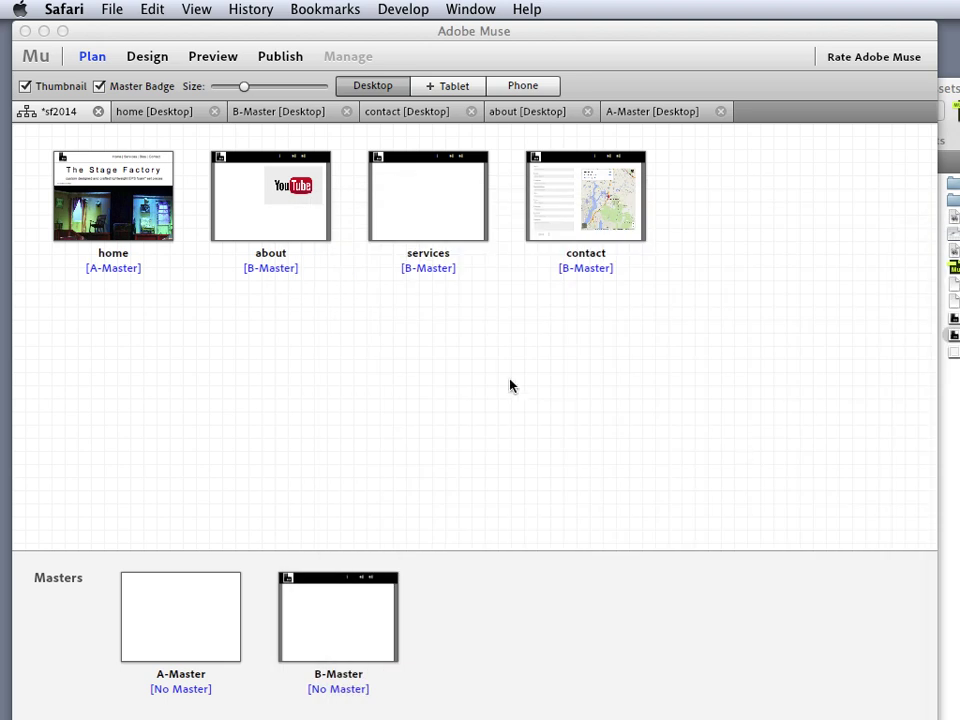
Step: Load stageFactoryLogo32.png as the favicon image in Site Properties
click(137, 597)
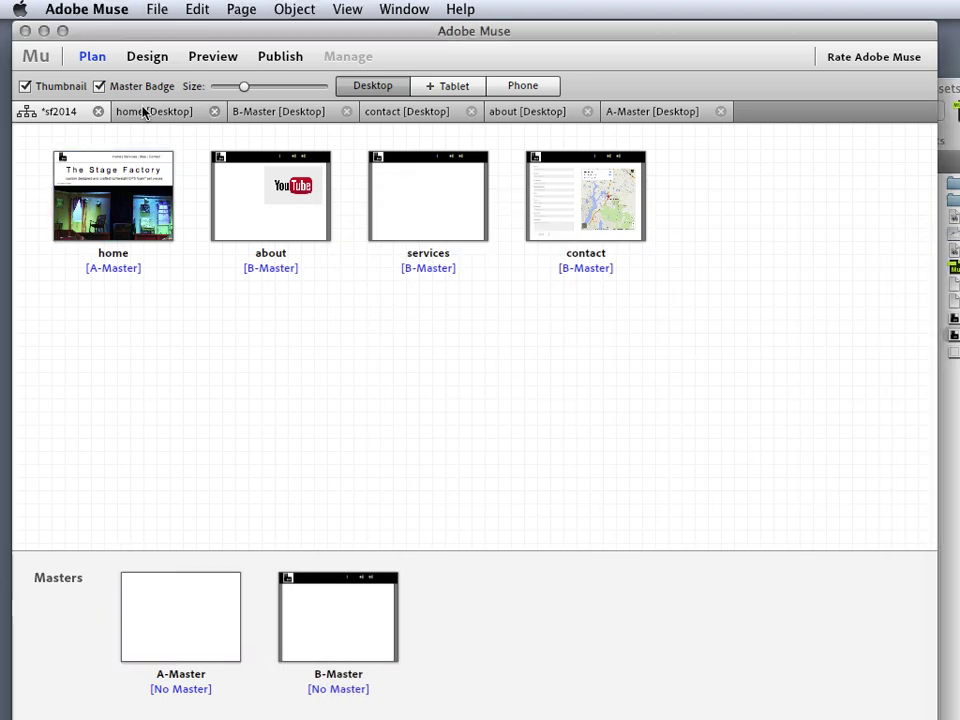
click(157, 9)
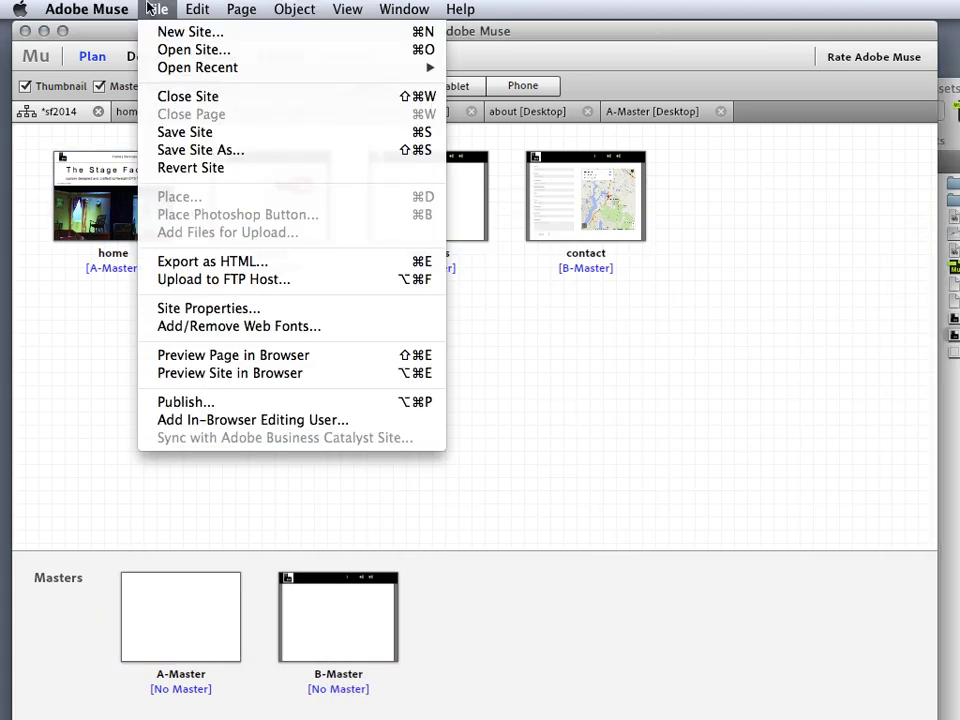
click(190, 316)
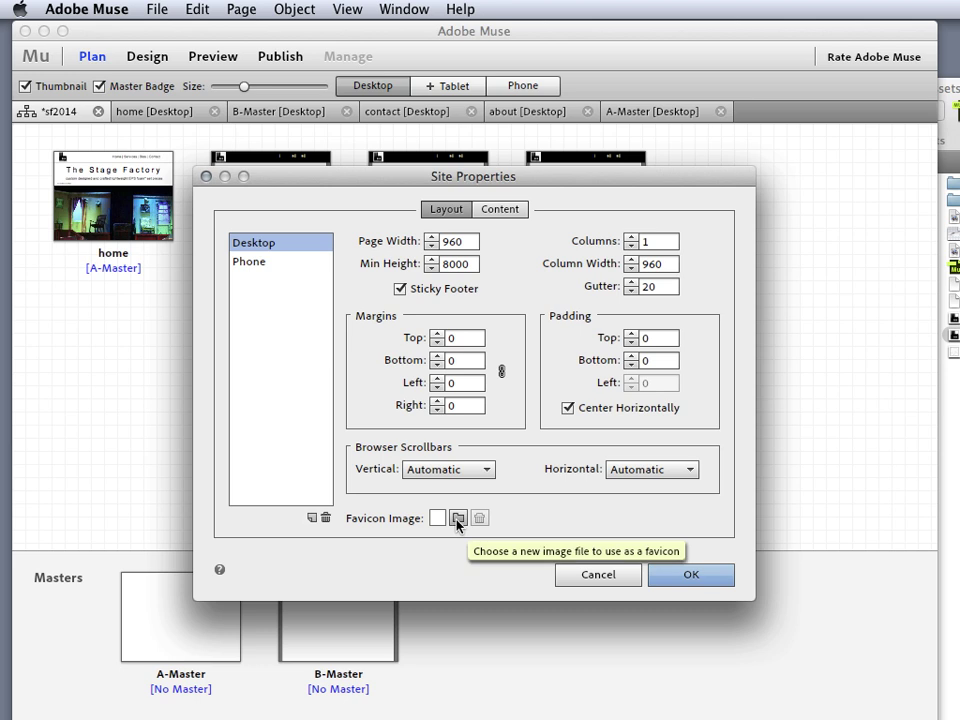
click(457, 519)
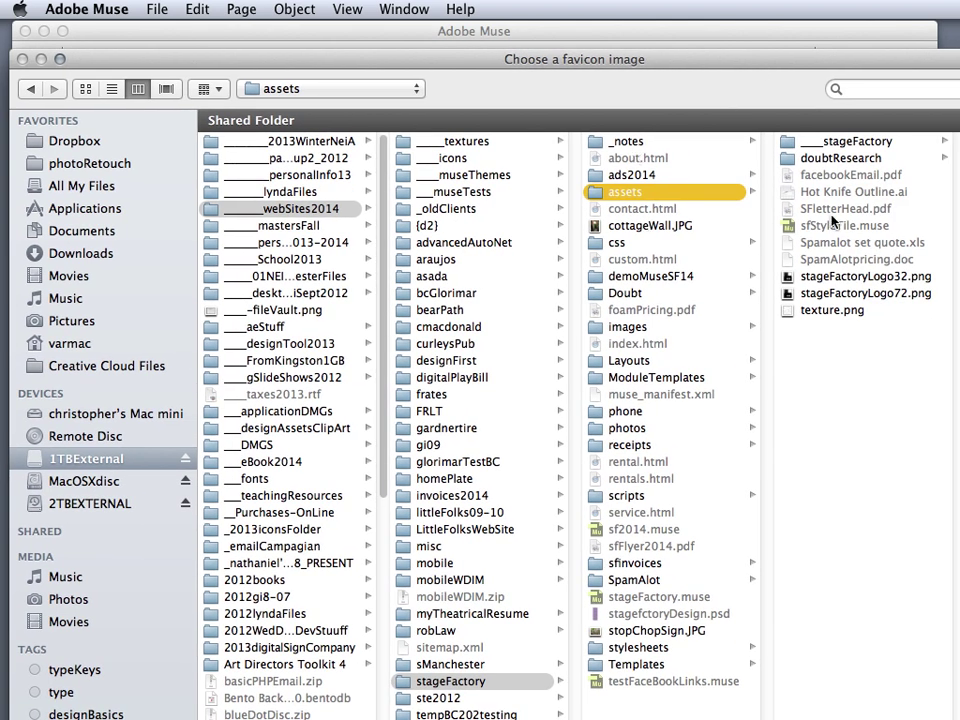
click(828, 277)
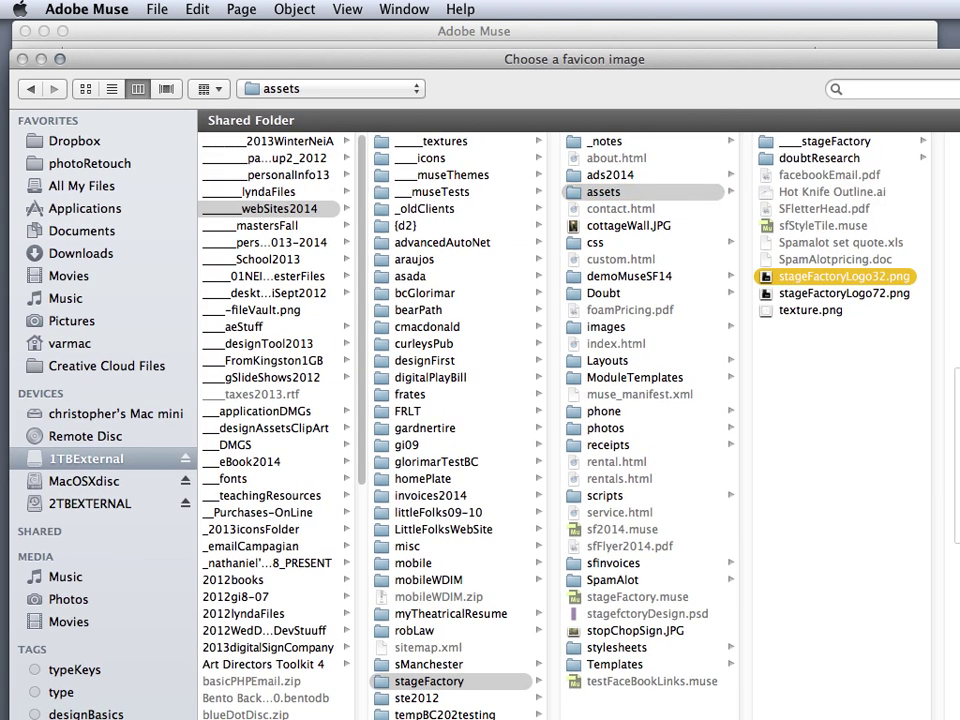
key(Return)
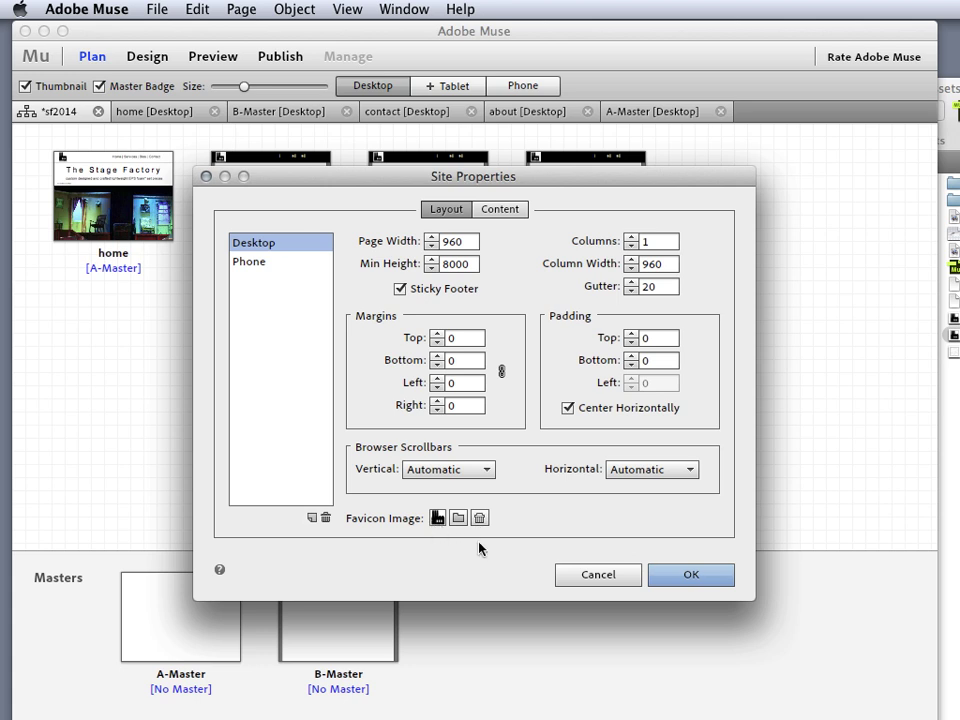
Step: Apply the new favicon, preview the site in Safari to check it, then close the preview
click(691, 576)
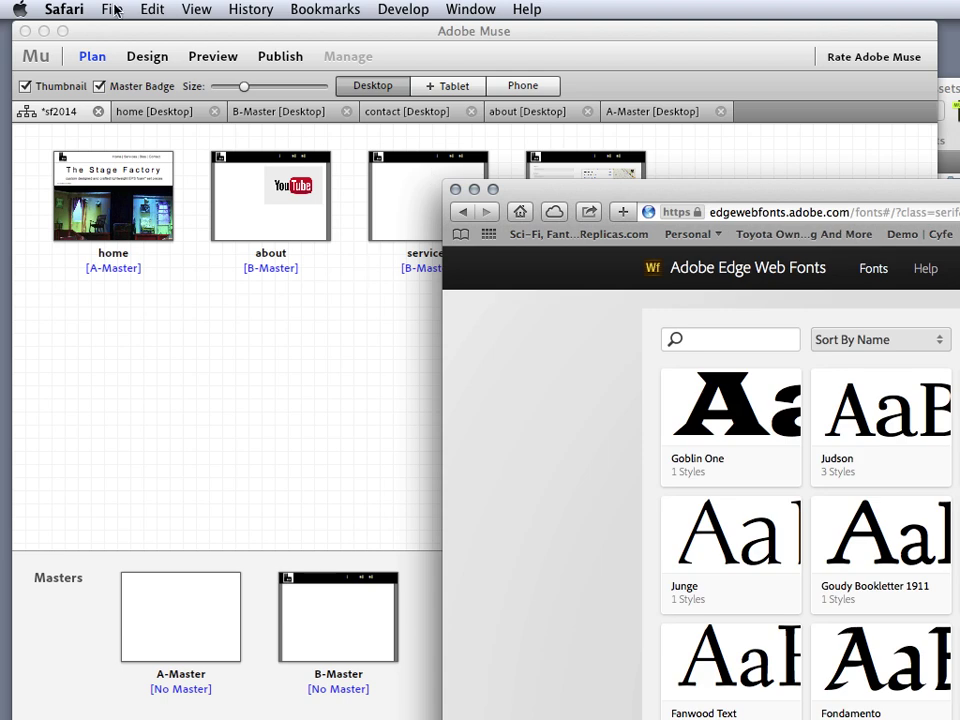
click(112, 9)
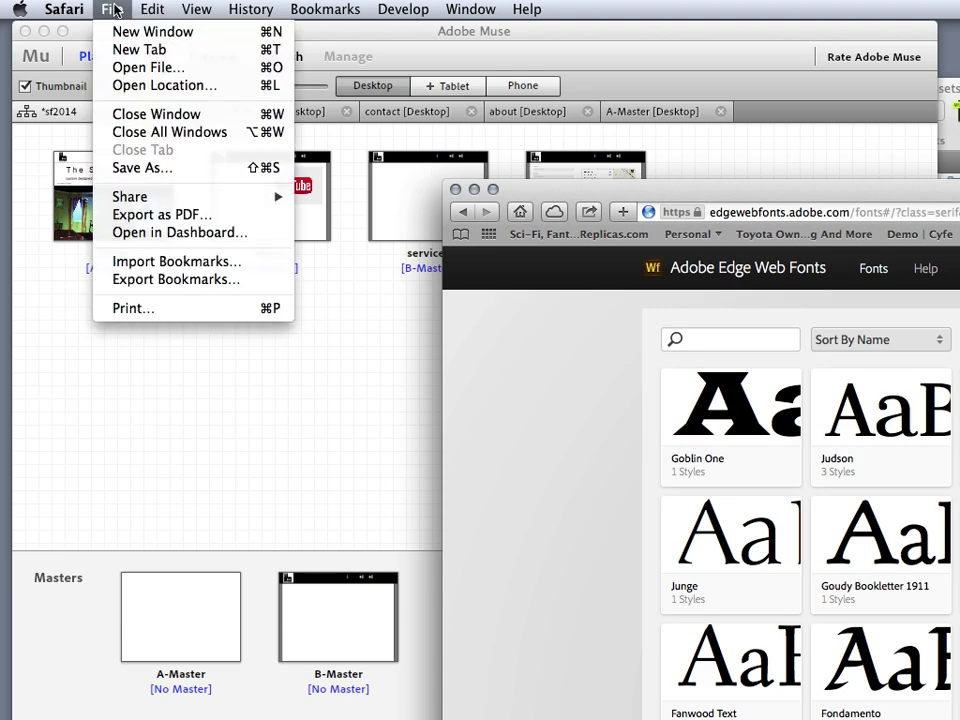
click(60, 126)
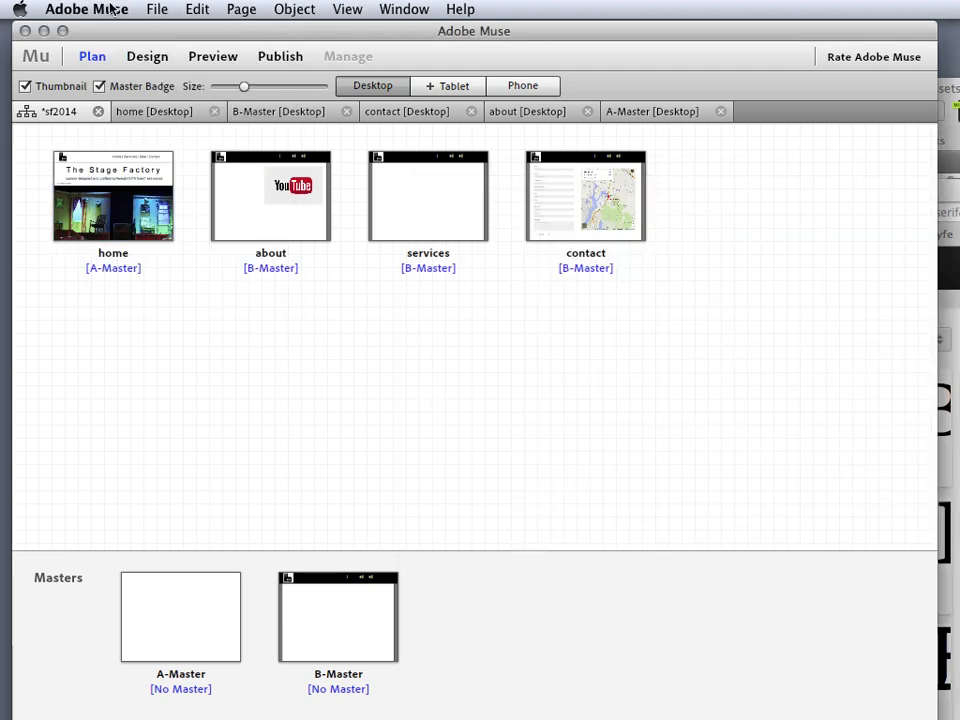
click(158, 8)
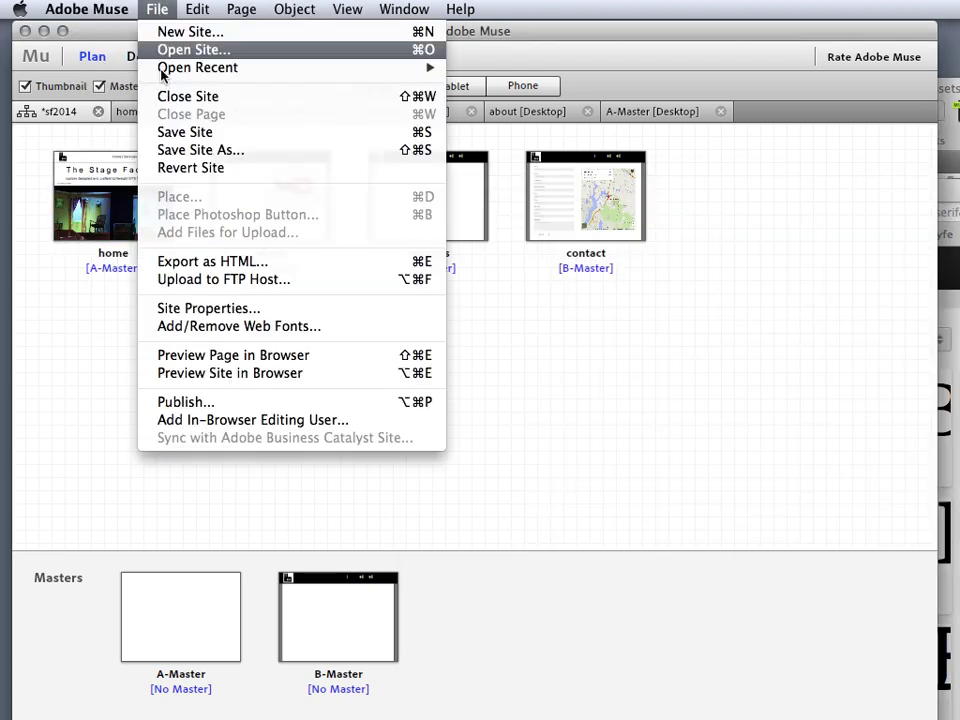
click(230, 373)
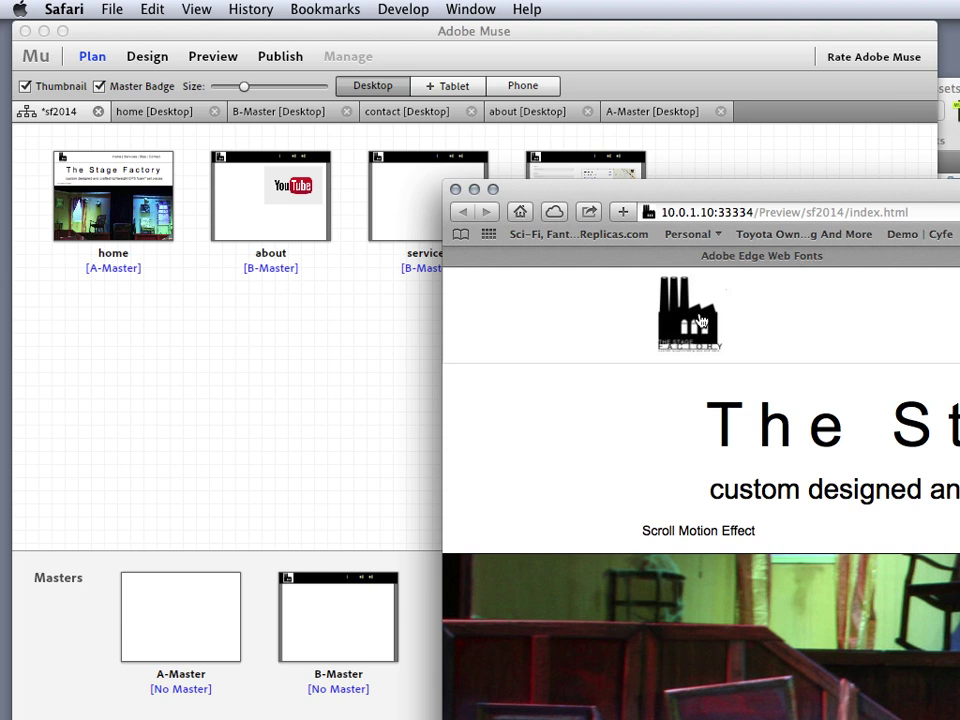
click(455, 190)
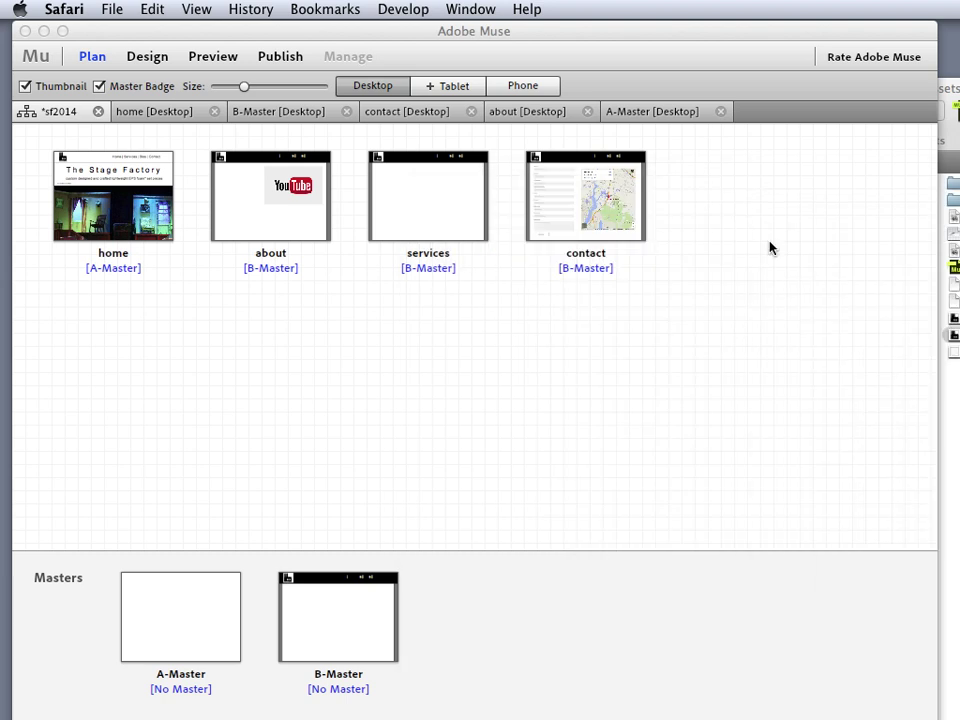
Step: Open the about page for editing and bring up its Page Properties dialog
click(507, 330)
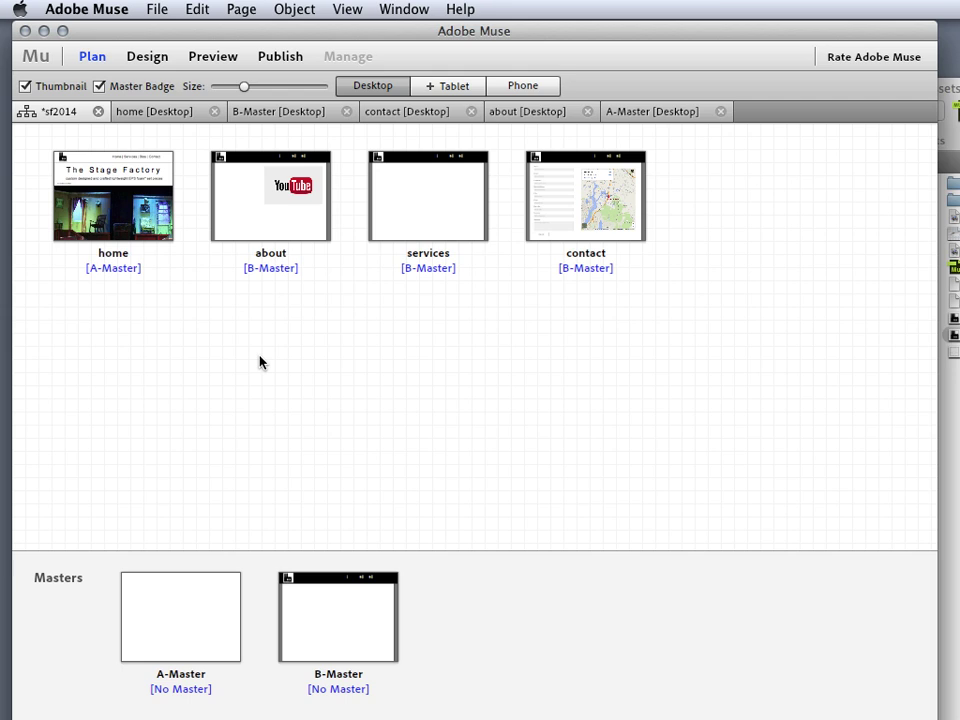
mouse_move(241, 242)
mouse_move(246, 199)
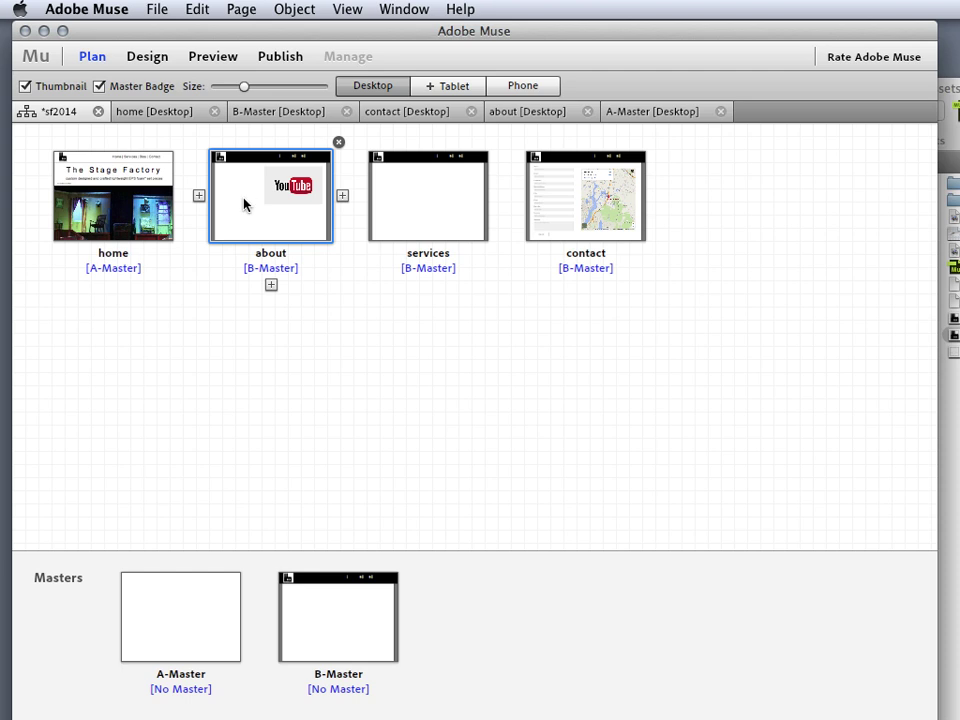
double_click(243, 204)
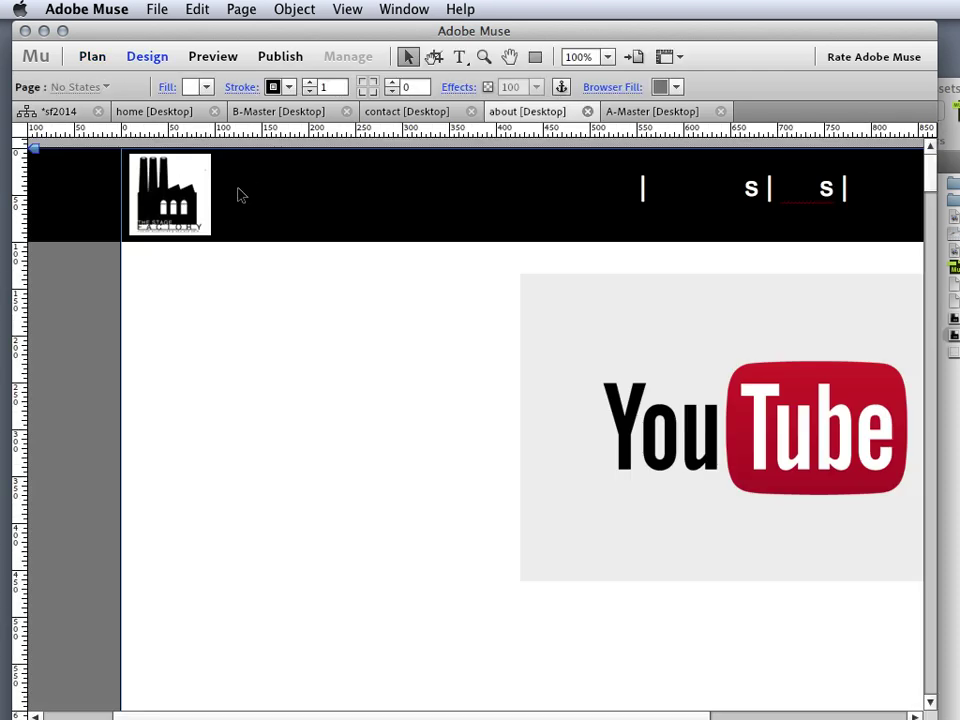
click(240, 10)
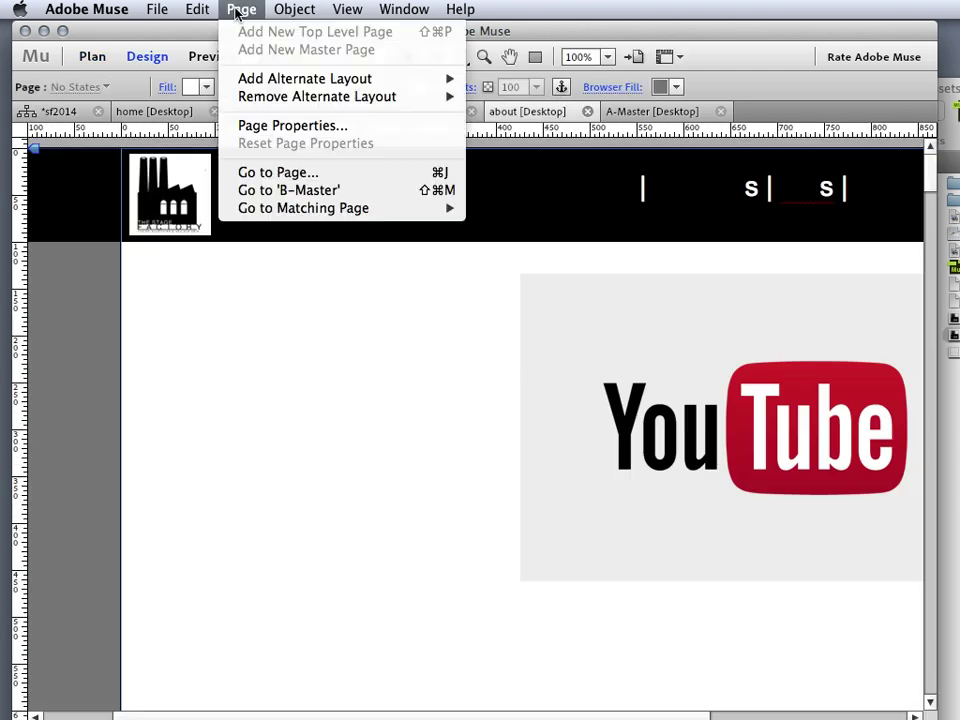
click(272, 126)
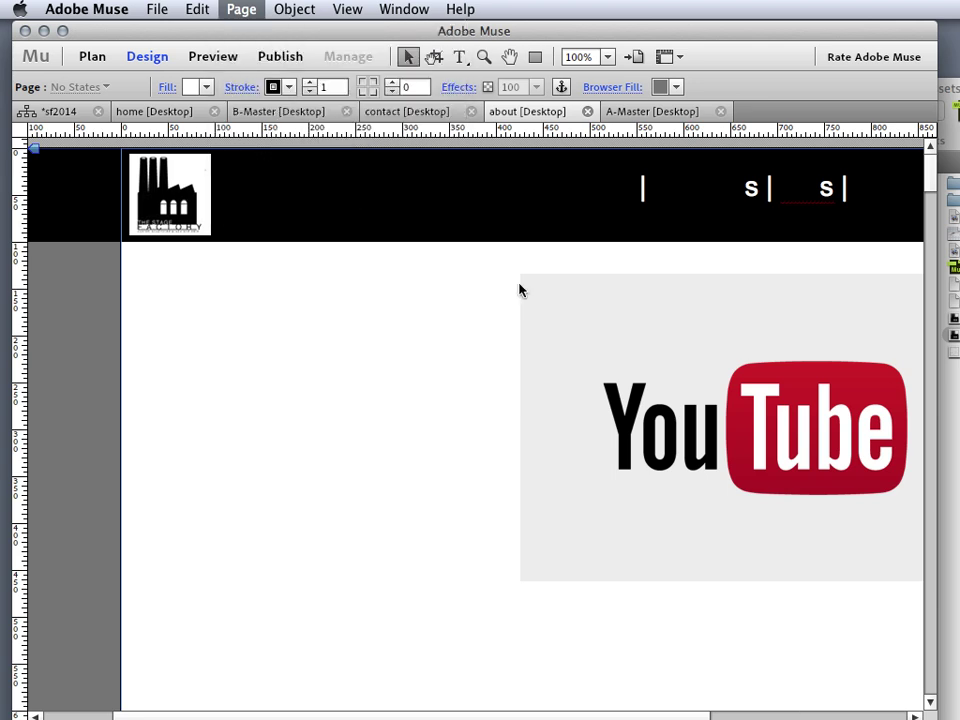
Step: Enter the about page description 'About the EPS foam set building company >170 150-155'
drag(552, 188, 748, 123)
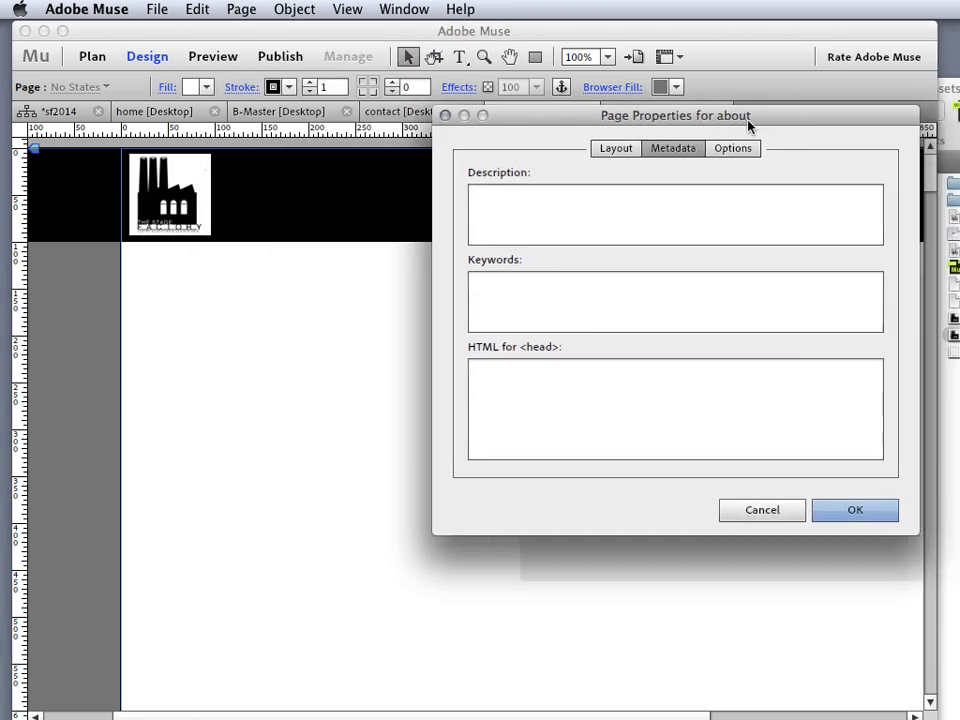
click(526, 201)
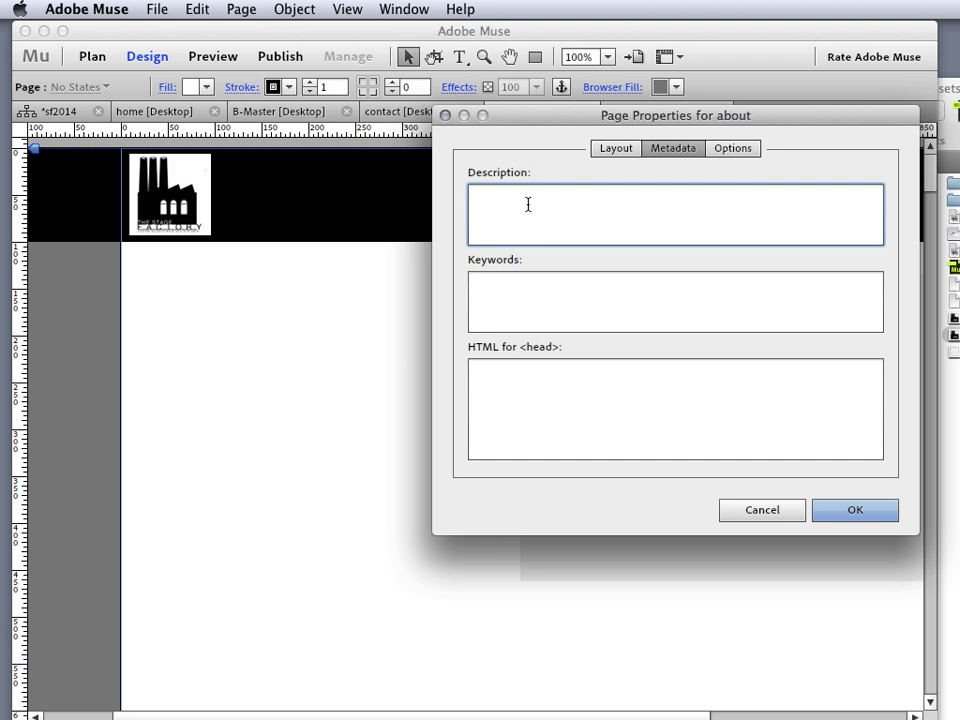
text(About the EPS foam set buildin)
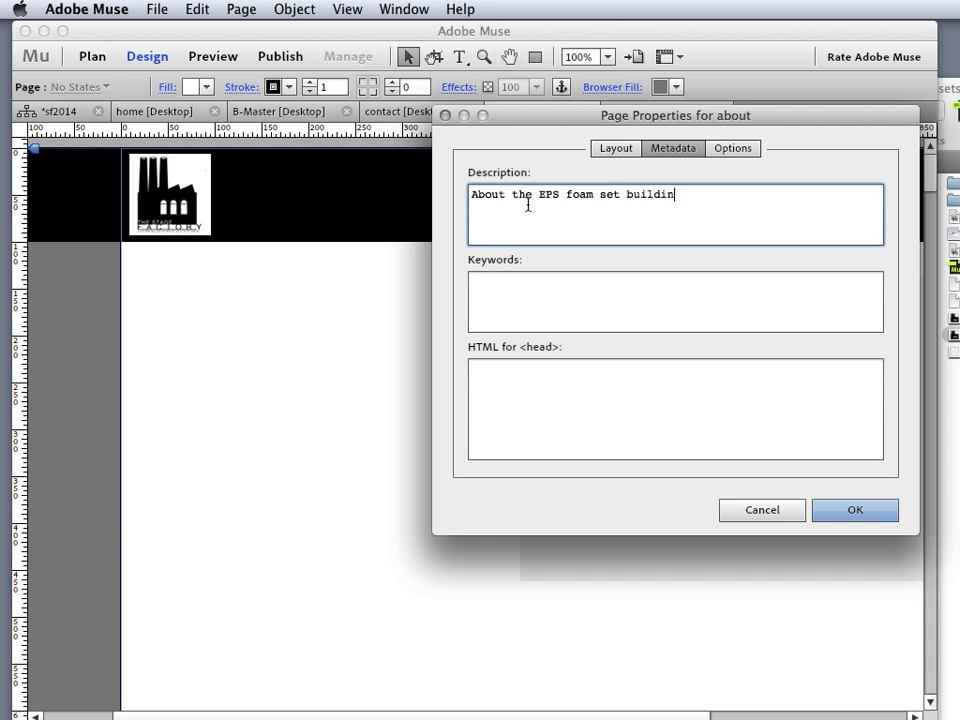
text(g company)
text(>170)
text(150)
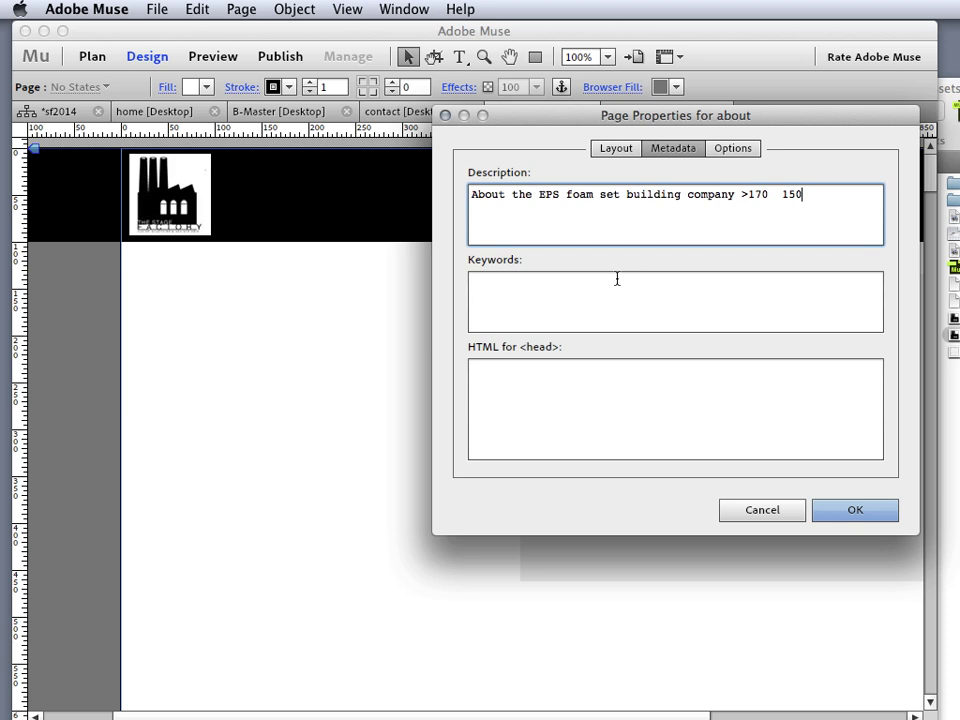
text(-155)
Step: Enter the about page keywords 'Set build, Custom Foam set Pieces,'
click(570, 288)
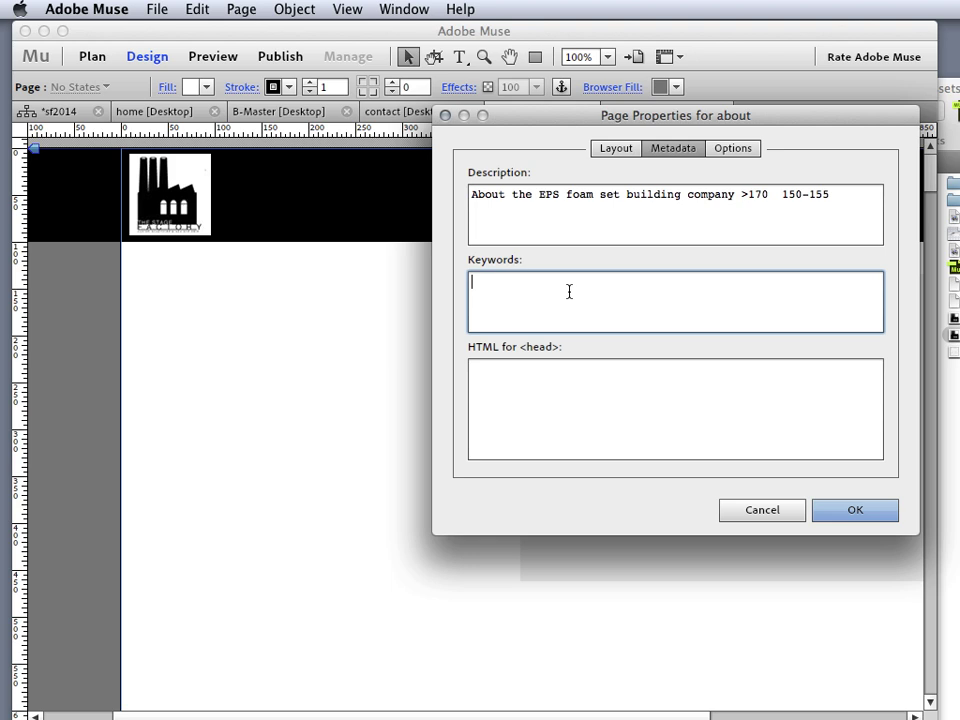
text(Set build, Custom Foam set Pieces,)
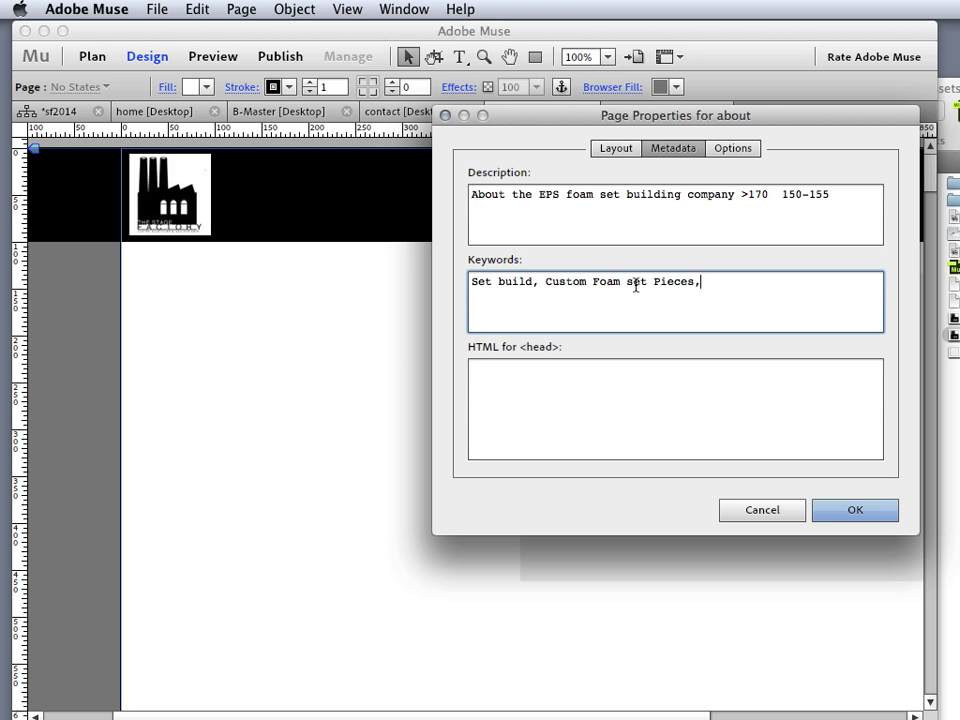
click(529, 379)
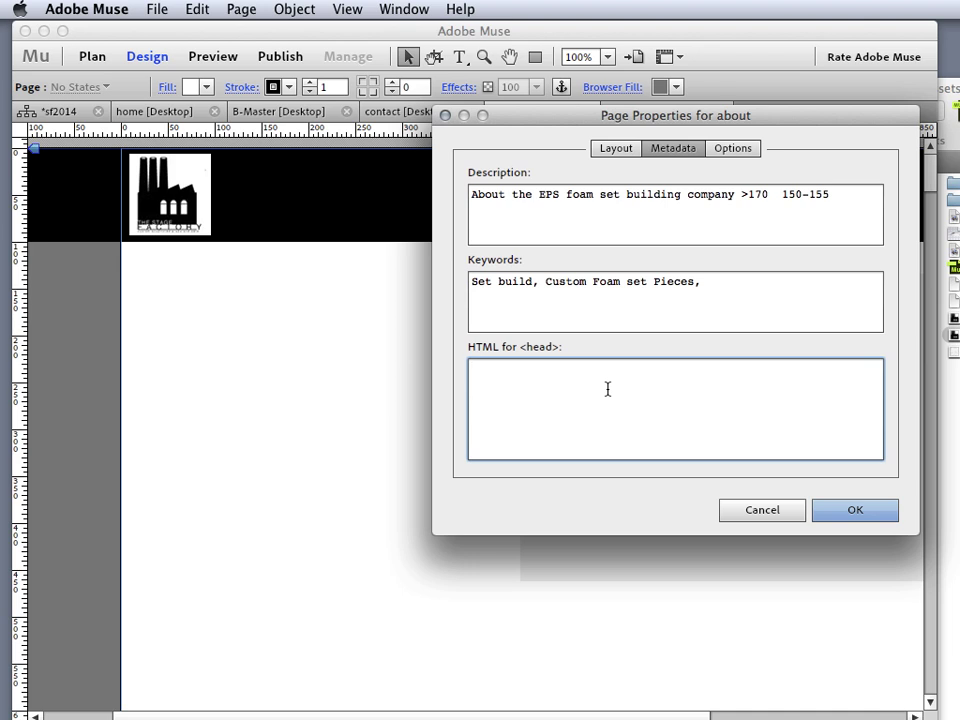
click(722, 158)
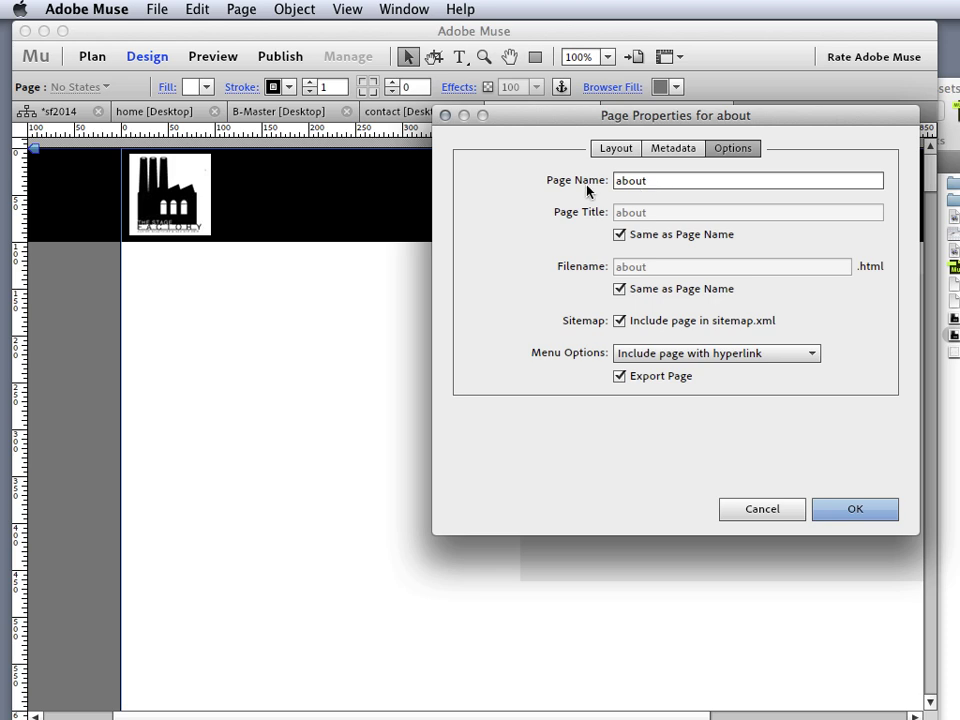
Step: Toggle the page title's 'Same as Page Name' off and back on, then cancel the dialog
click(620, 234)
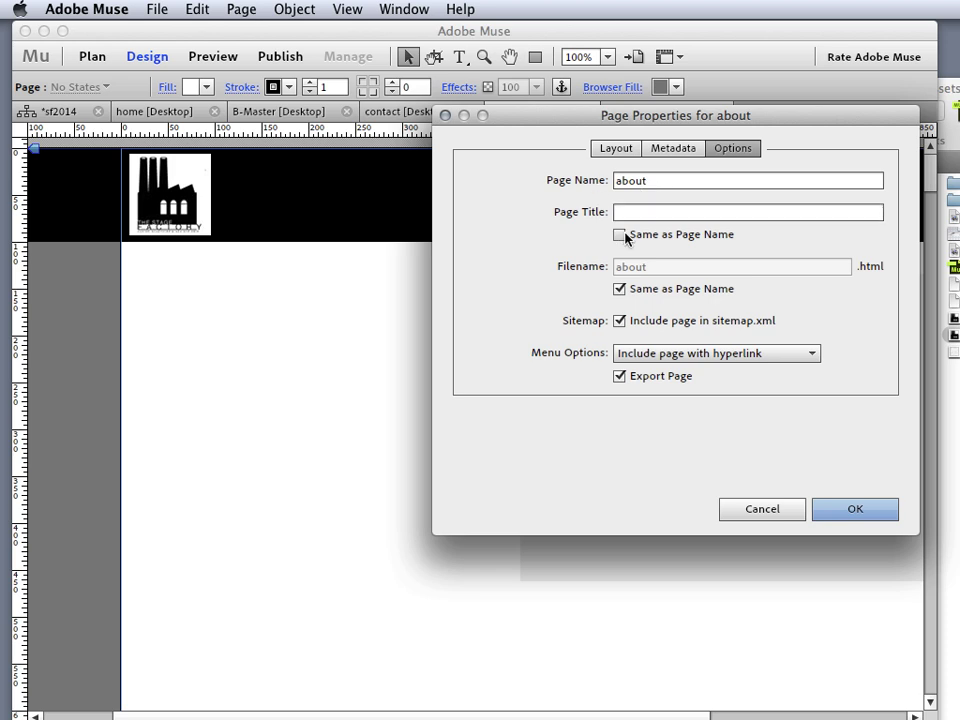
click(621, 234)
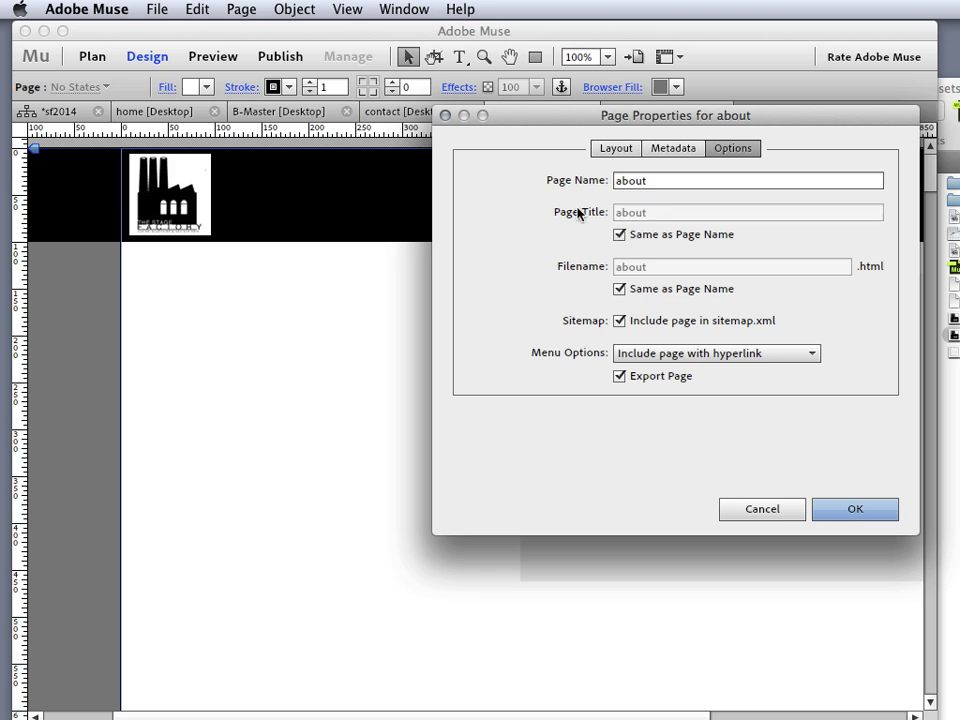
click(744, 510)
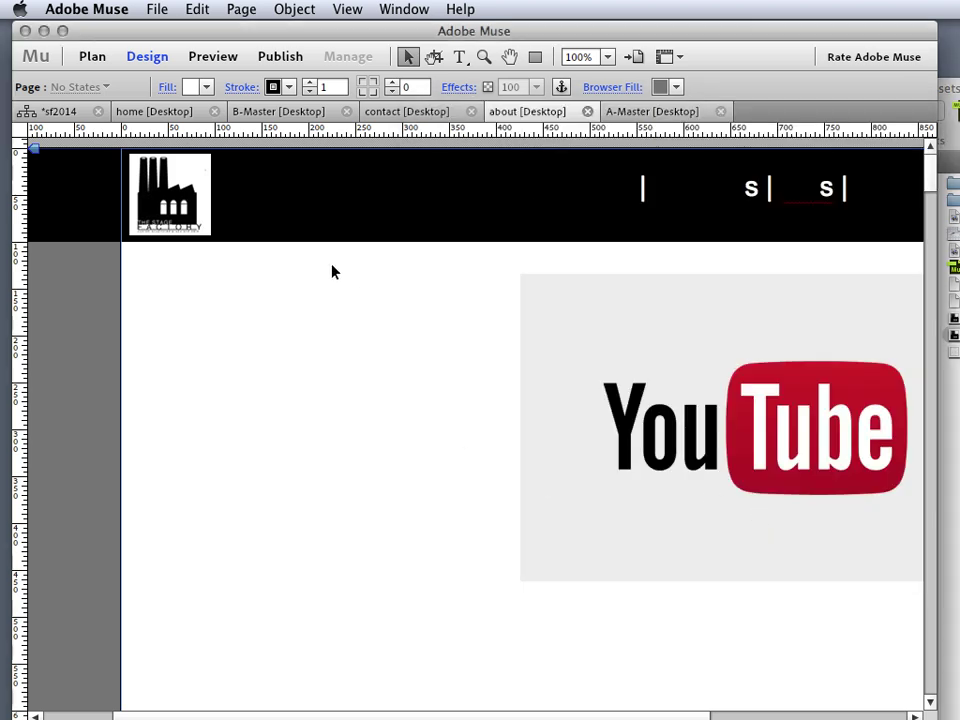
Step: Preview the about page in Safari, then minimize the preview and return to Muse
click(198, 10)
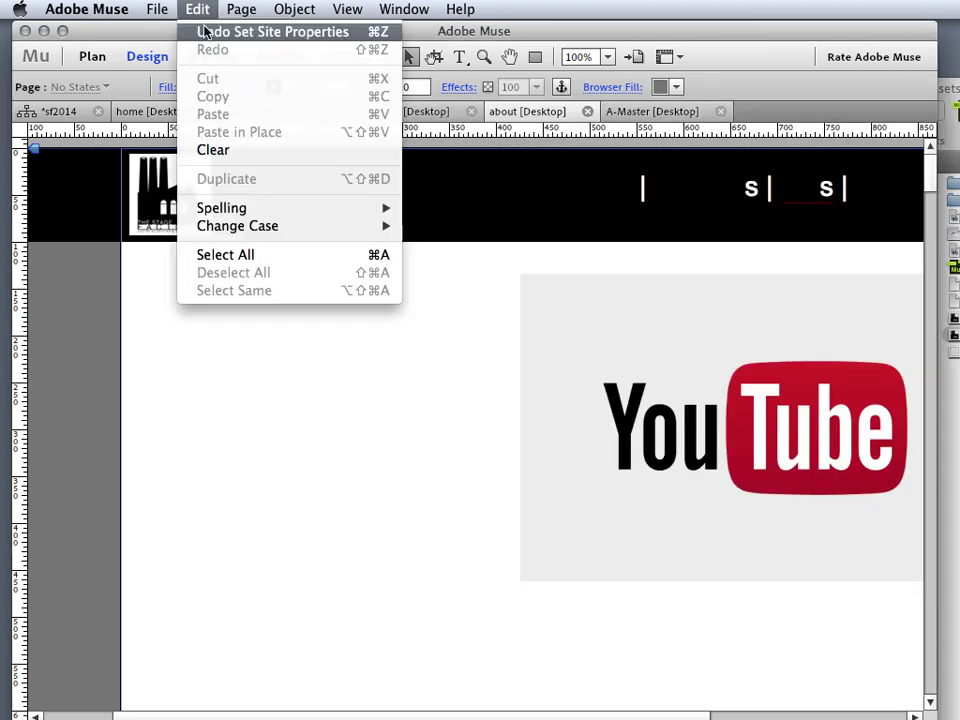
mouse_move(157, 9)
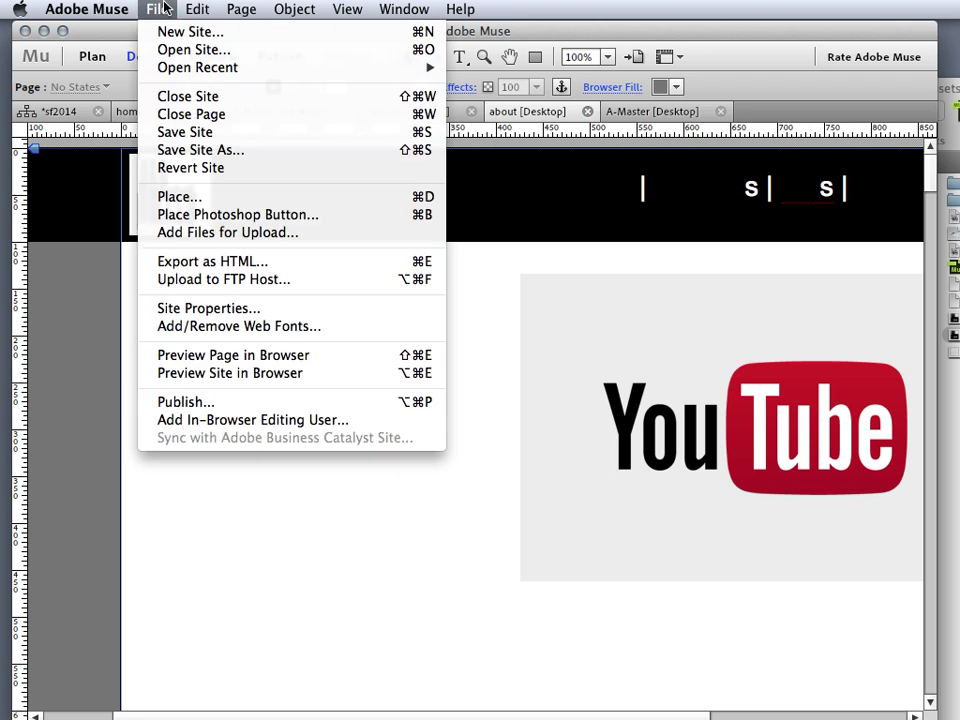
click(214, 357)
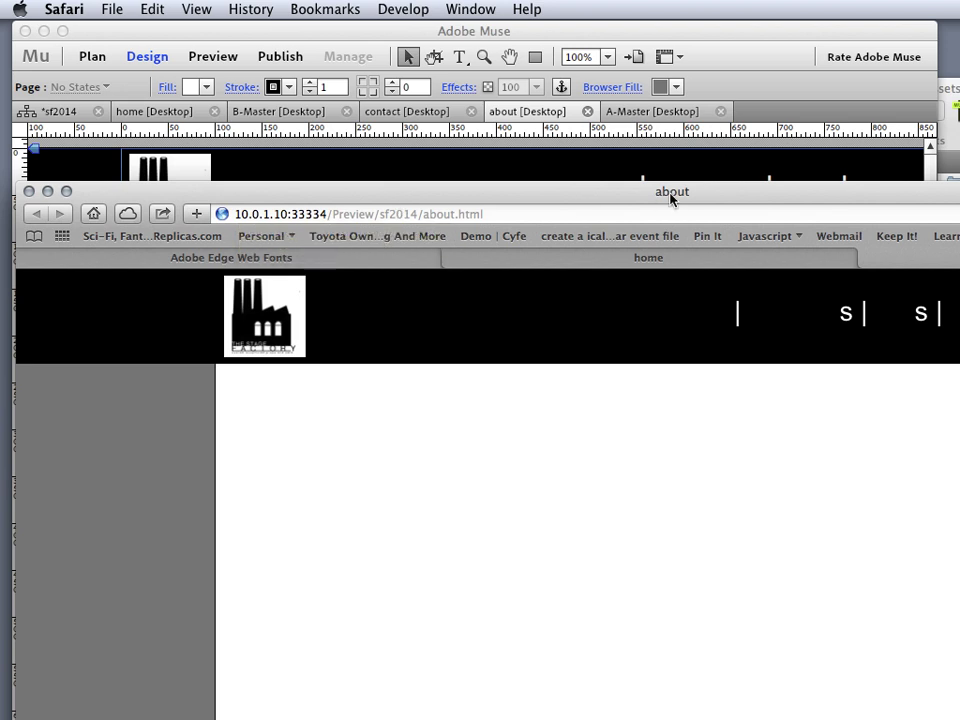
double_click(670, 194)
click(604, 208)
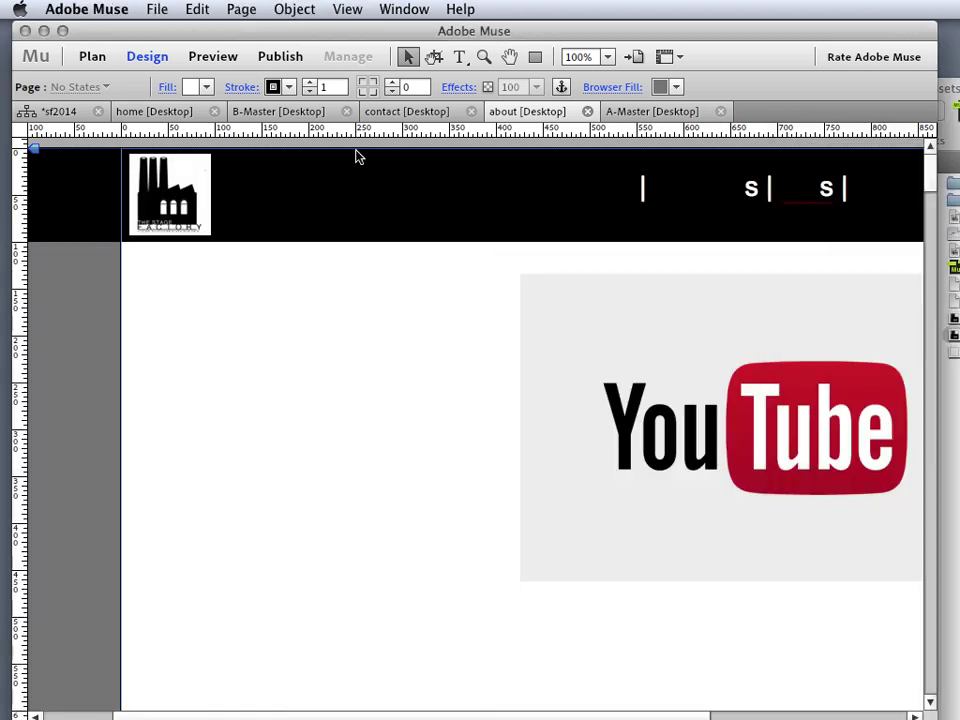
Step: Reopen the about page's properties and set its title to 'Learn more about EPS Foam for the Stage | The Stage Factory'
click(241, 9)
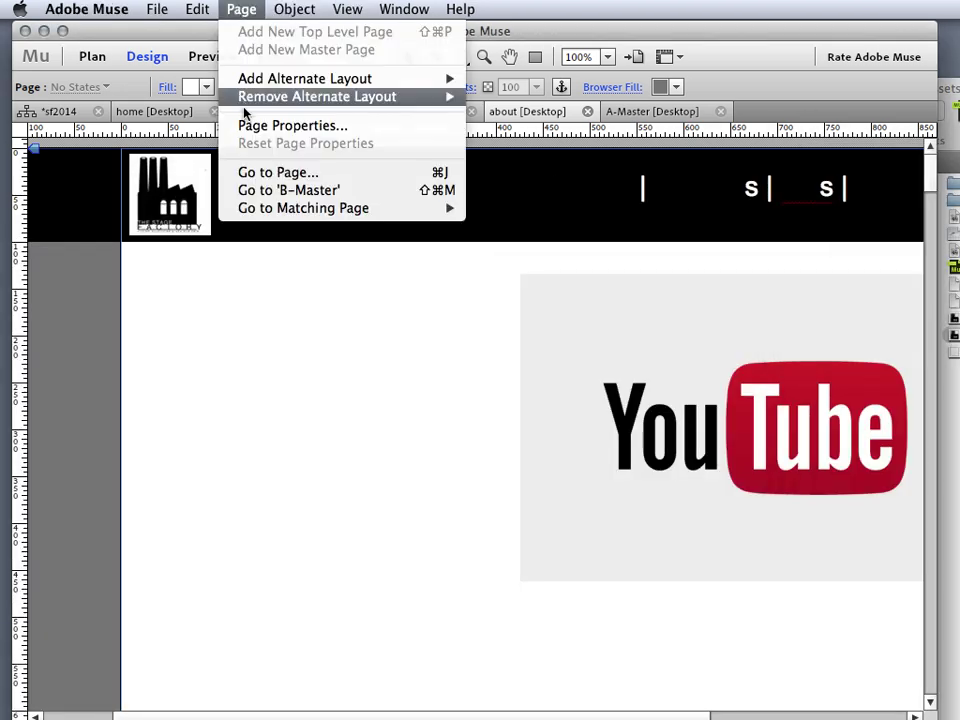
click(243, 125)
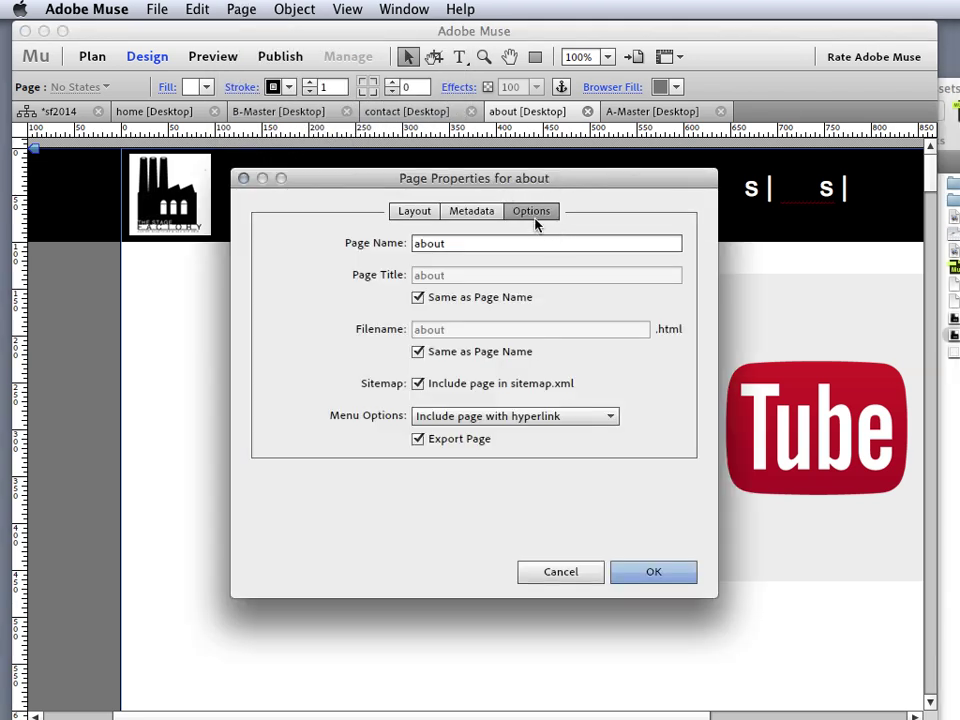
click(462, 213)
click(528, 212)
click(417, 298)
click(439, 275)
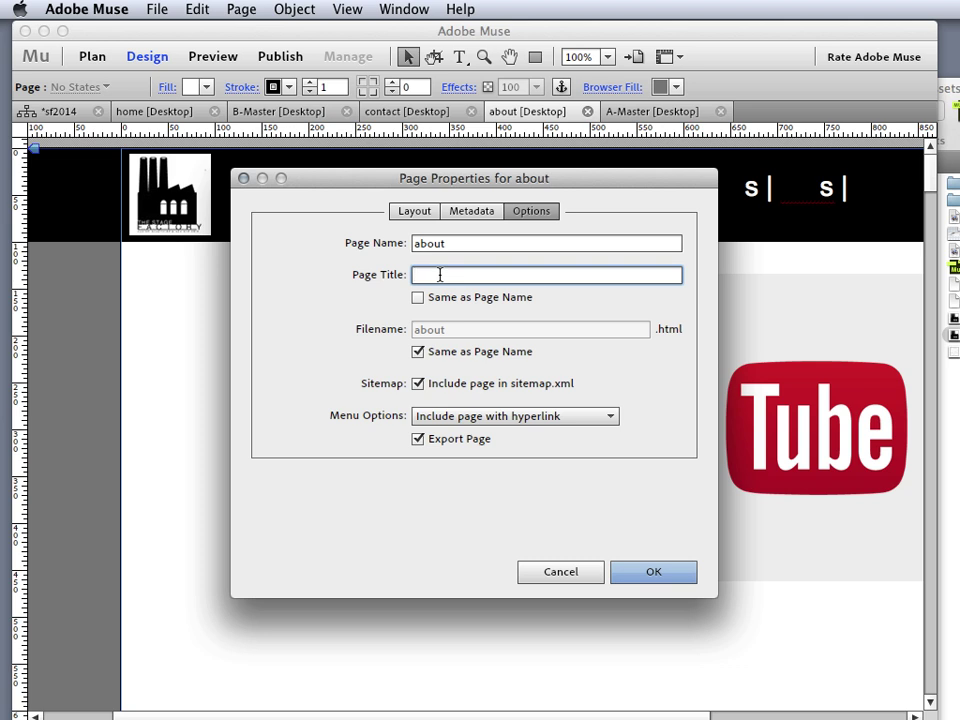
text(Learn more about EPS )
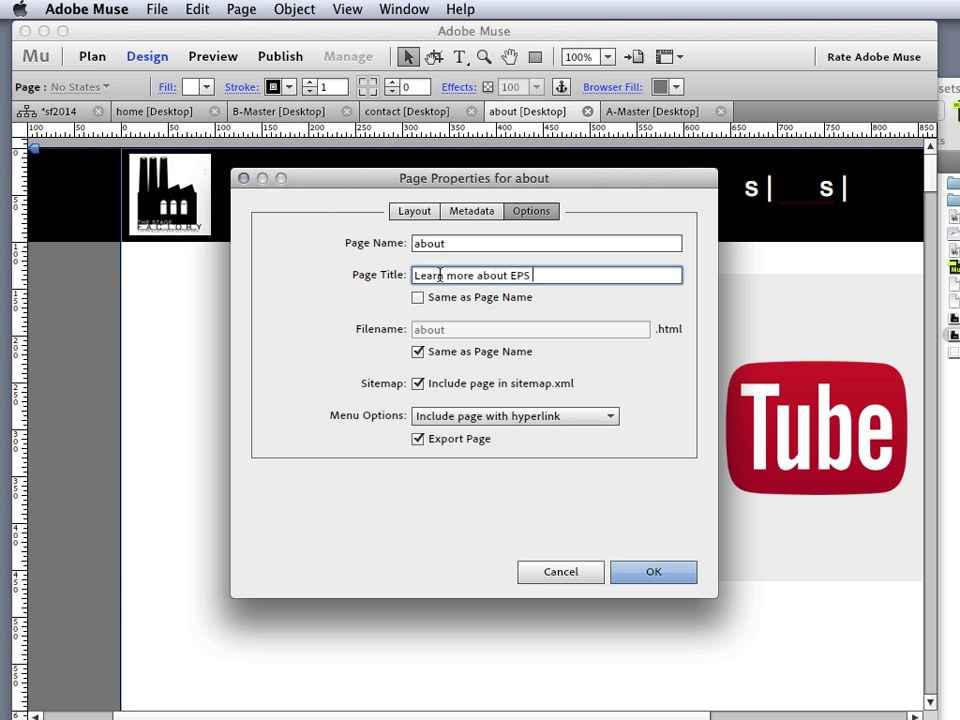
text(Foam for the Stage | The S)
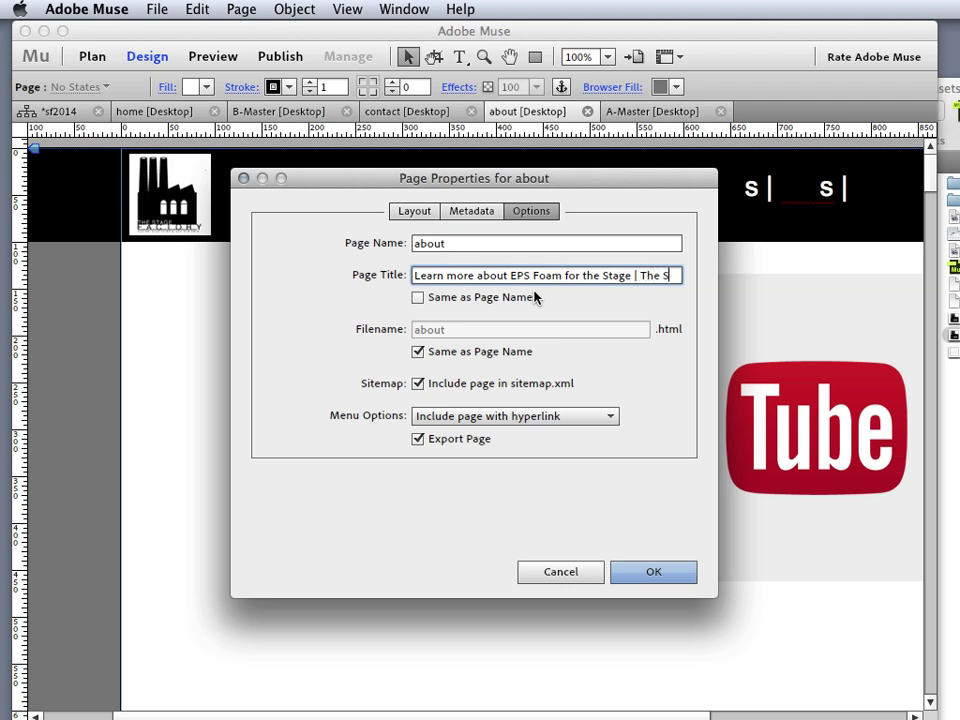
text(tage Fa)
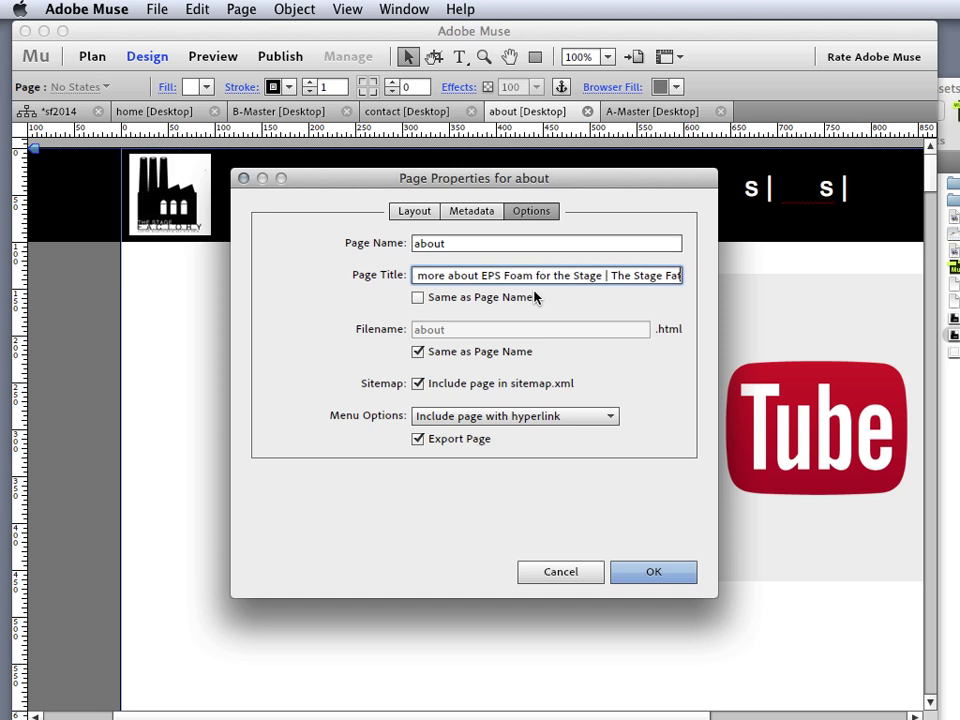
text(ctory)
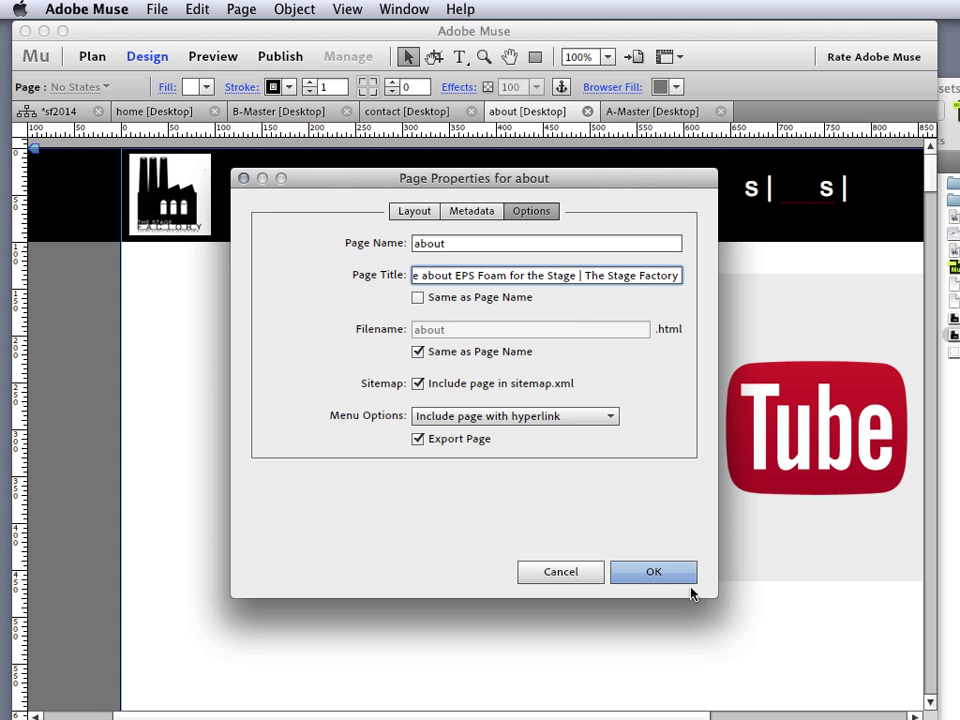
Step: Unlink the filename from the page name and start typing a custom filename
click(417, 353)
click(417, 353)
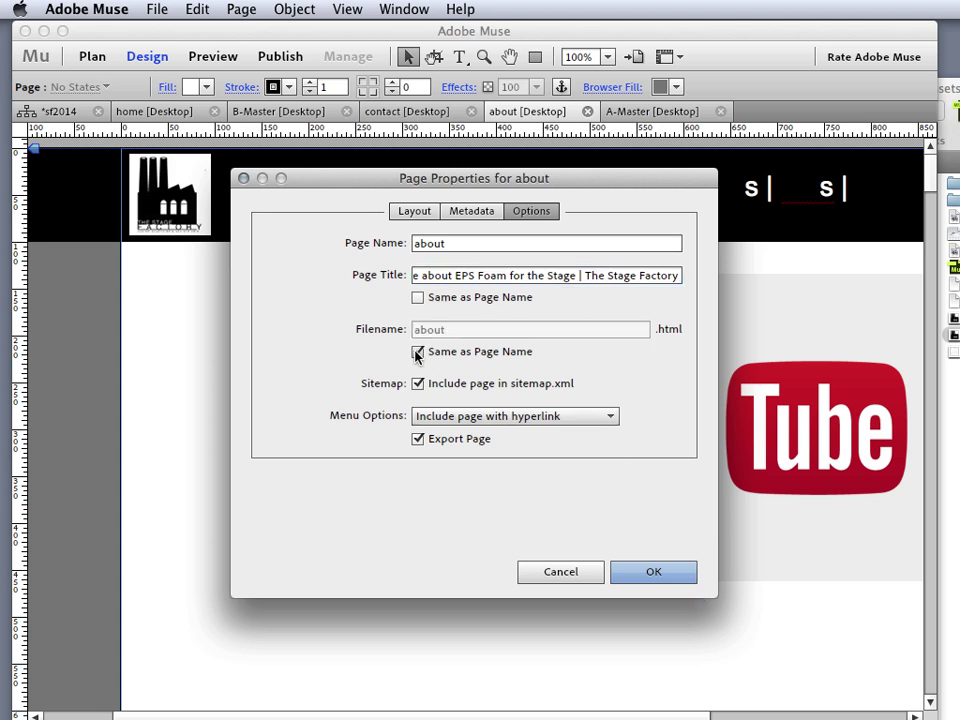
click(417, 353)
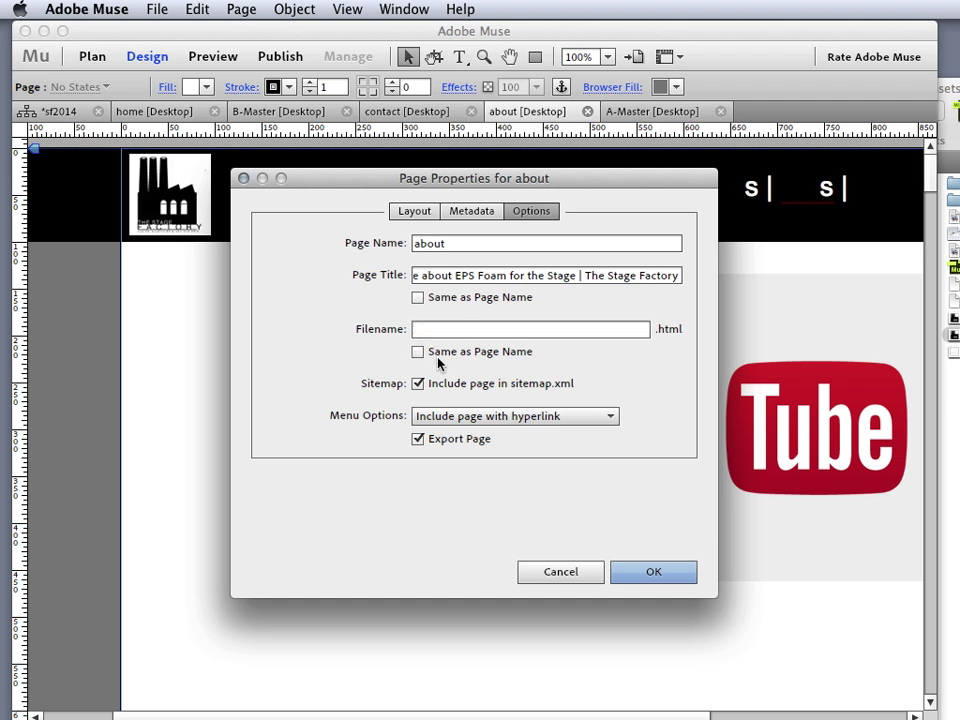
click(495, 329)
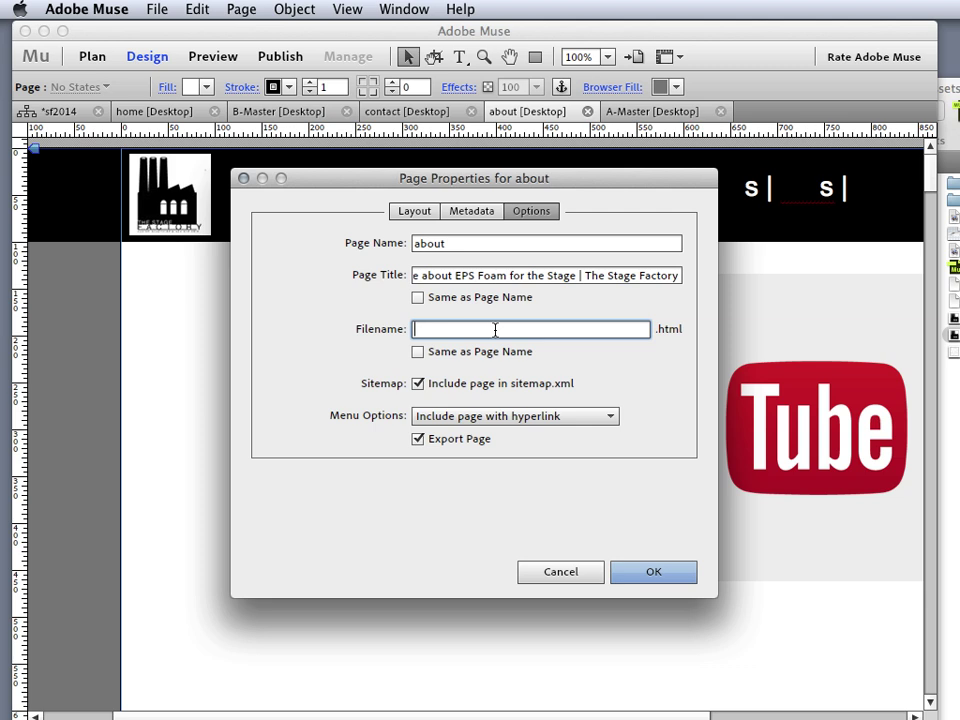
text(se)
key(BackSpace)
key(BackSpace)
text(stafefactory-about)
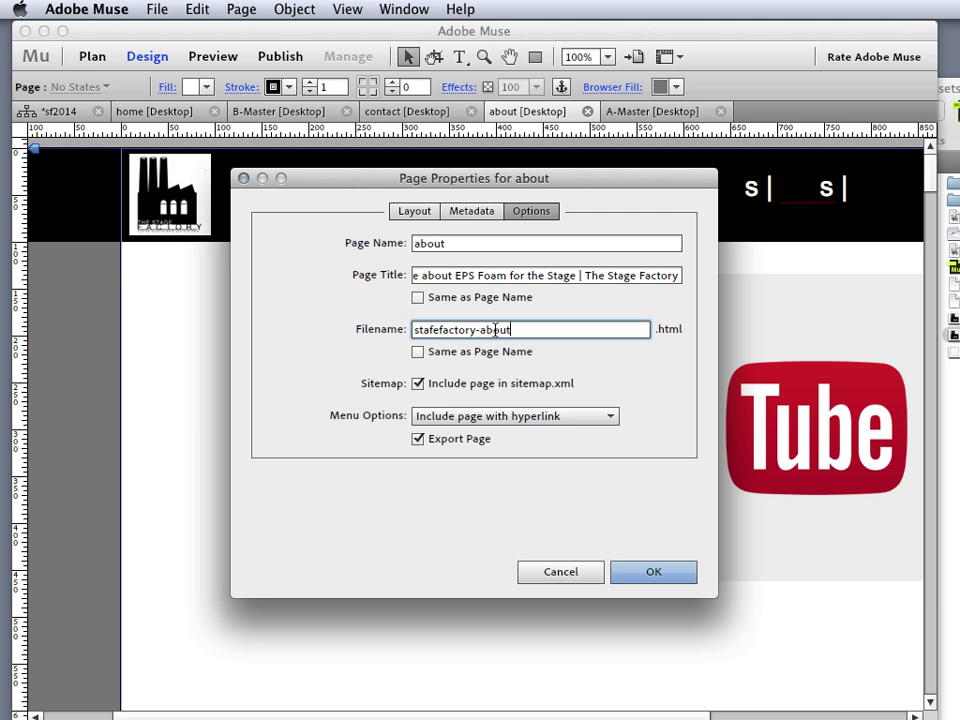
Step: Correct the filename to thestagefactory-about and keep the page in menus with a hyperlink
click(432, 330)
key(Delete)
text(ge)
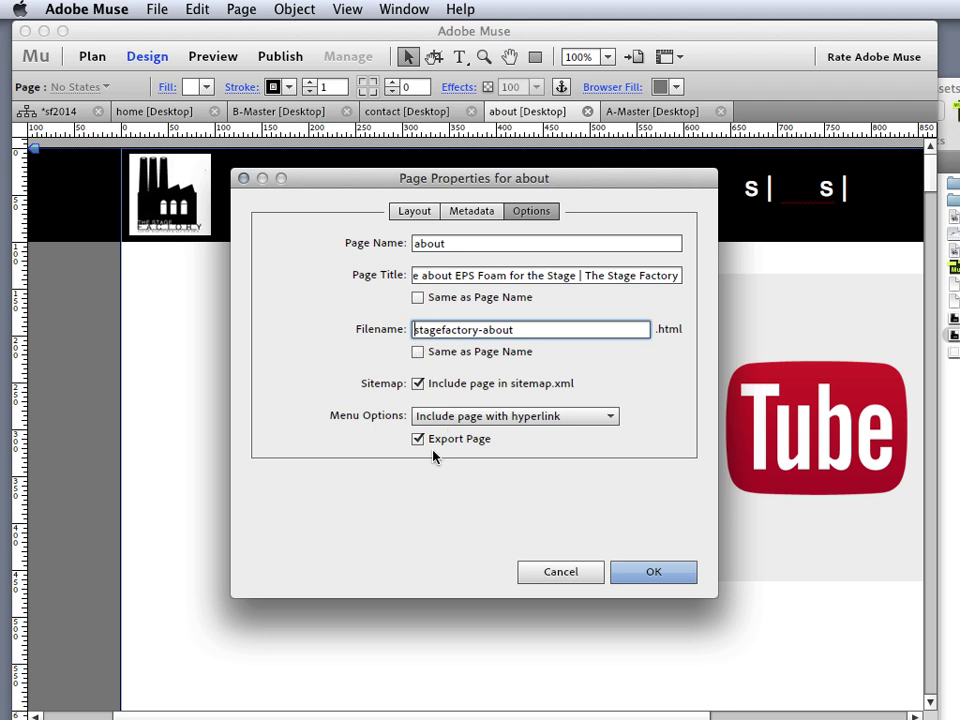
key(Home)
text(the)
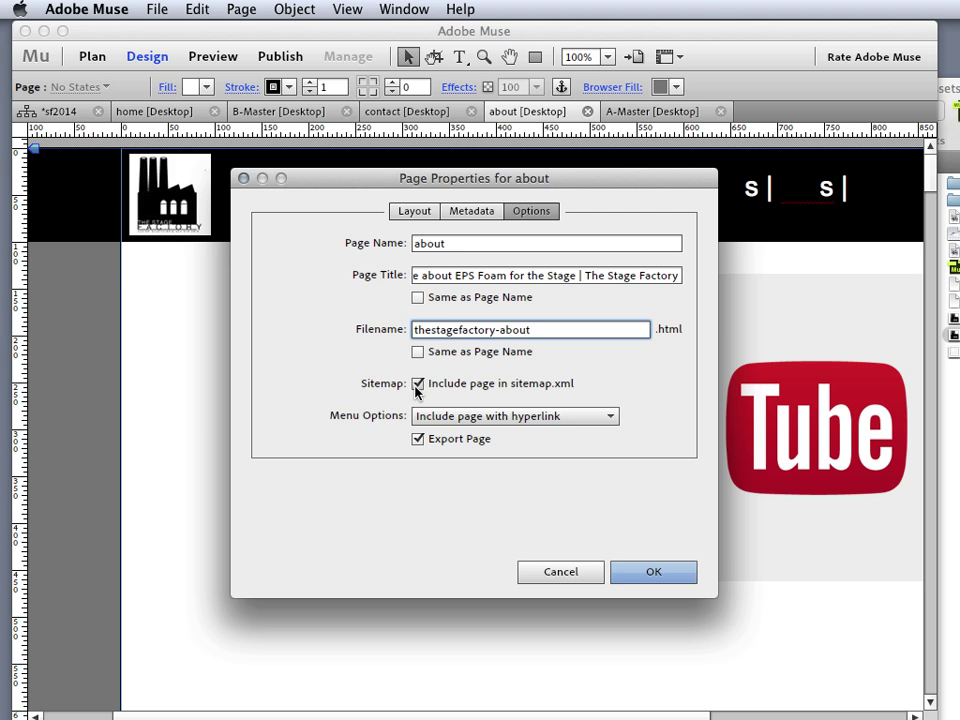
click(478, 418)
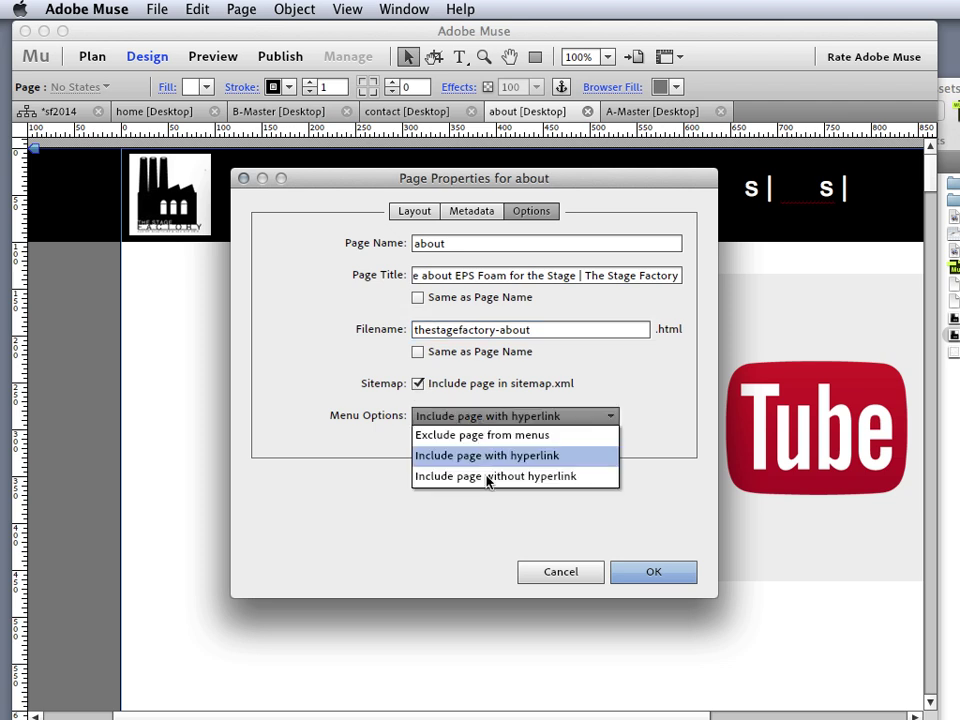
click(487, 457)
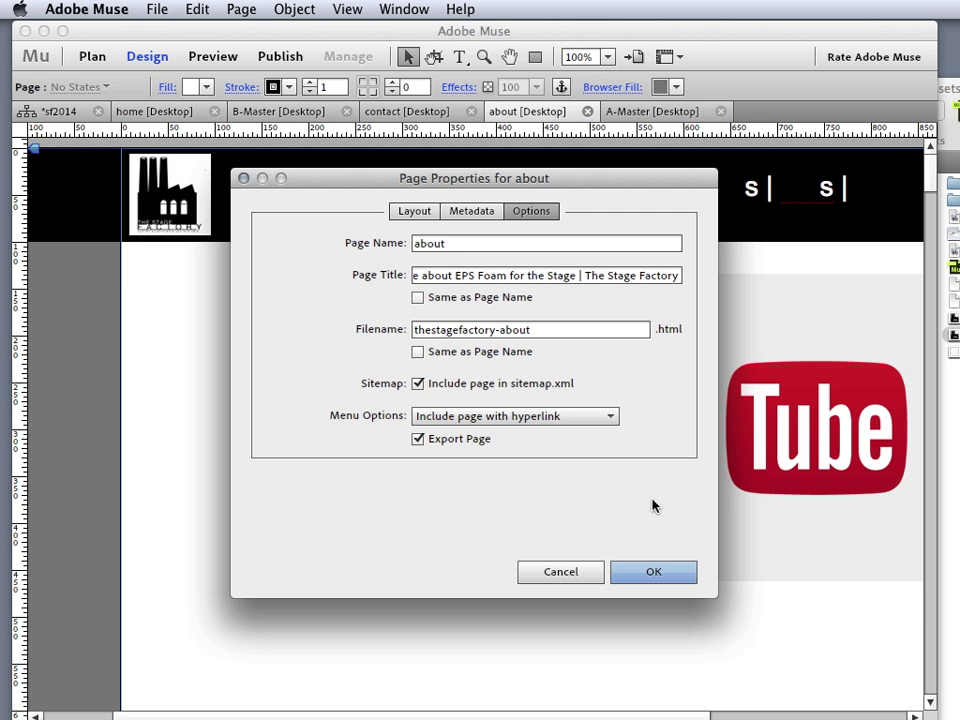
Step: Apply the about page properties, preview thestagefactory-about.html in Safari, then move Safari aside
click(656, 573)
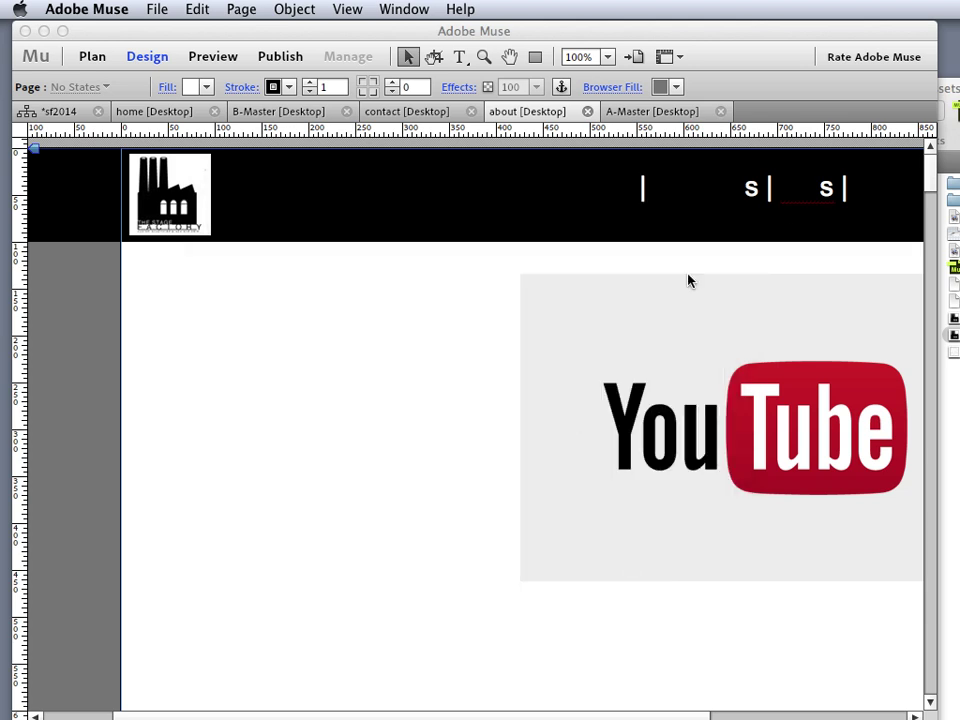
click(158, 10)
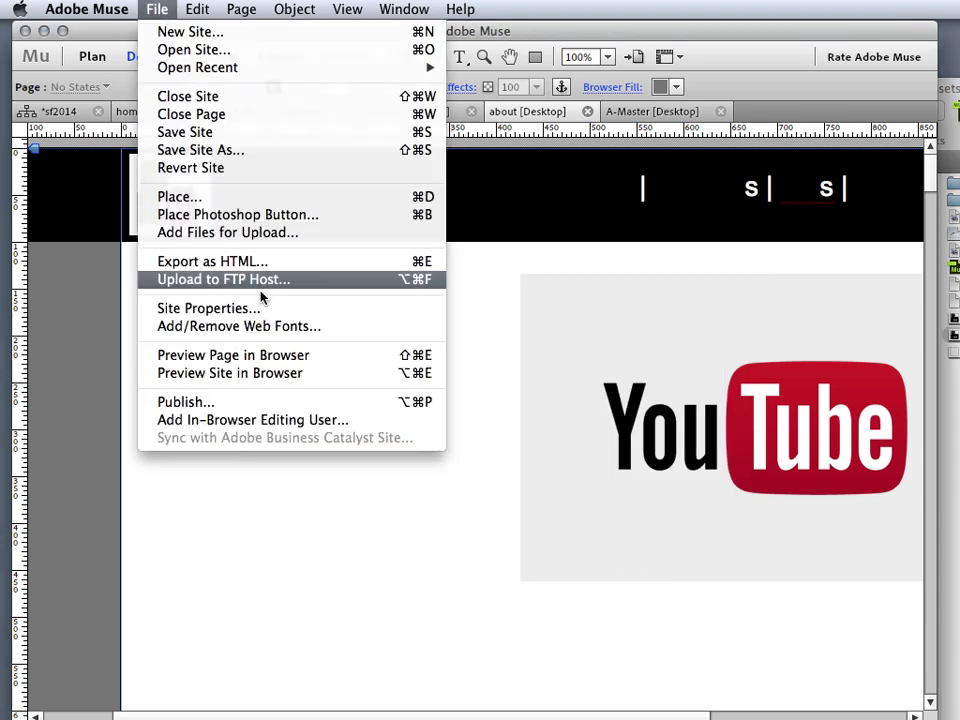
click(258, 357)
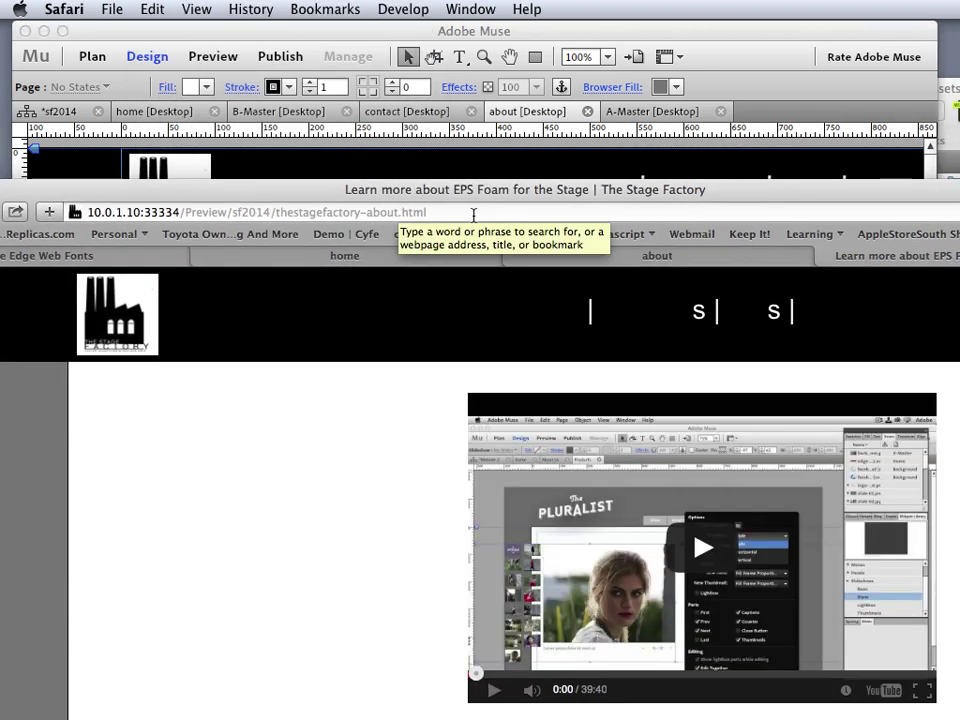
drag(707, 199, 632, 192)
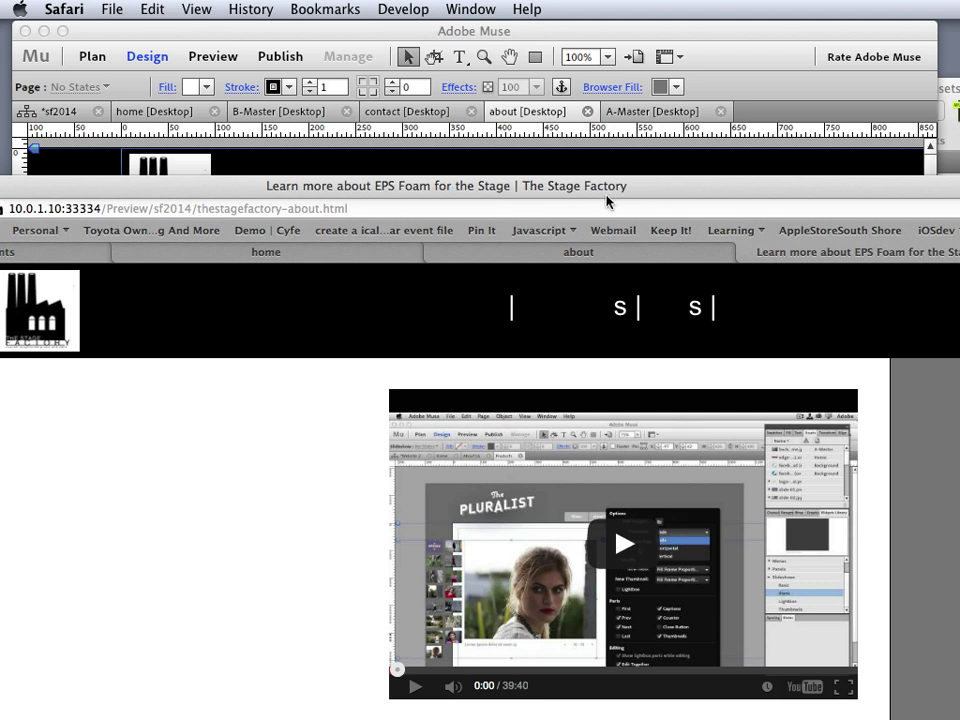
drag(214, 198, 959, 170)
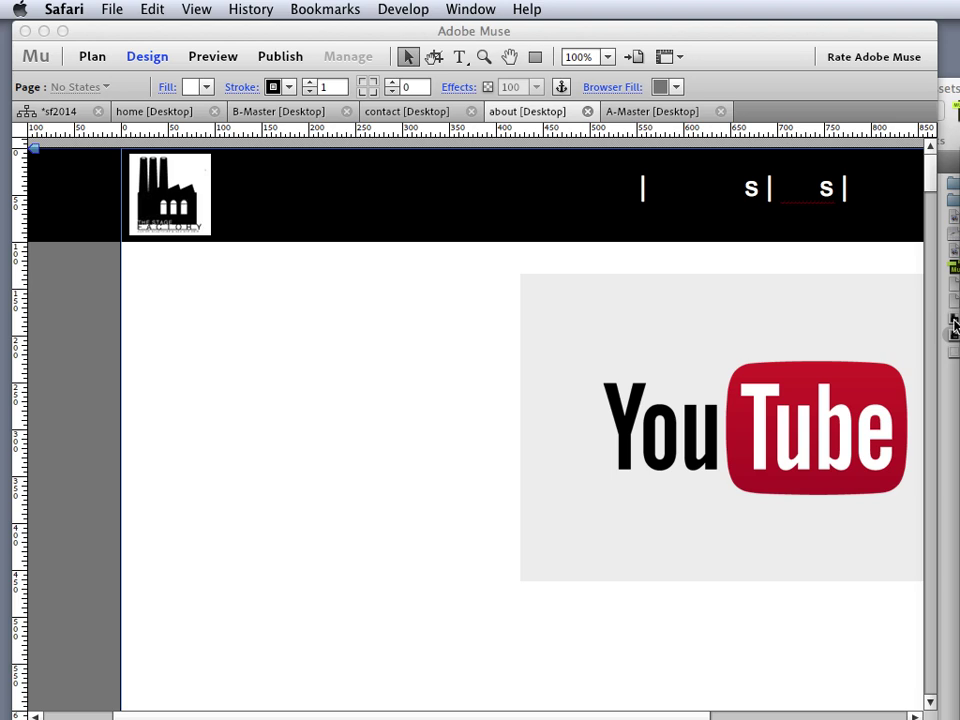
Step: Open the services page from the Plan view for editing
click(92, 59)
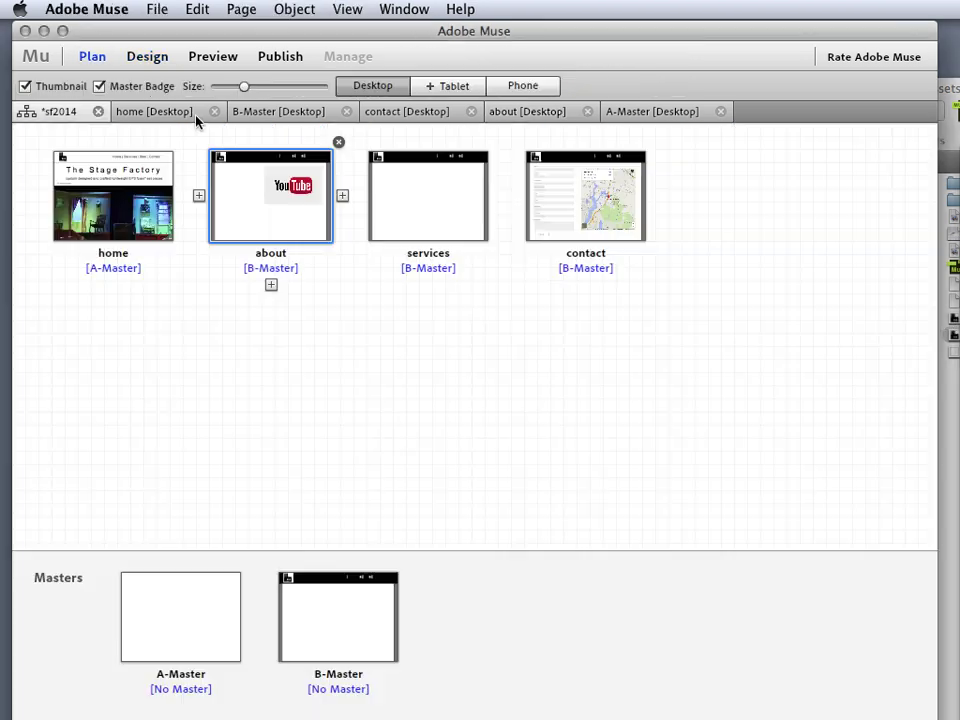
click(413, 188)
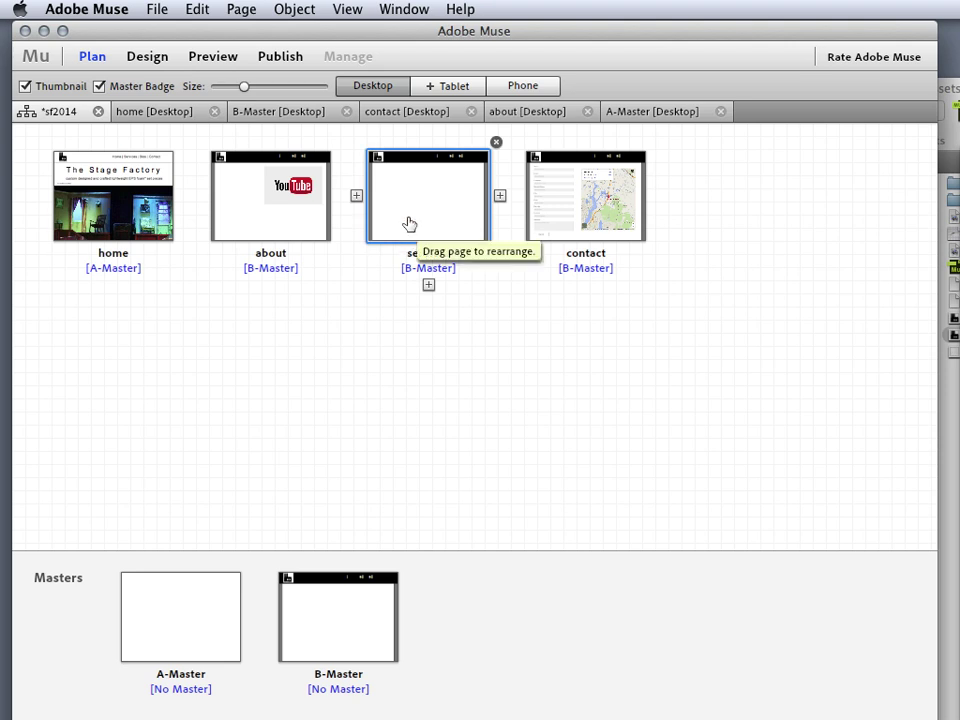
double_click(405, 225)
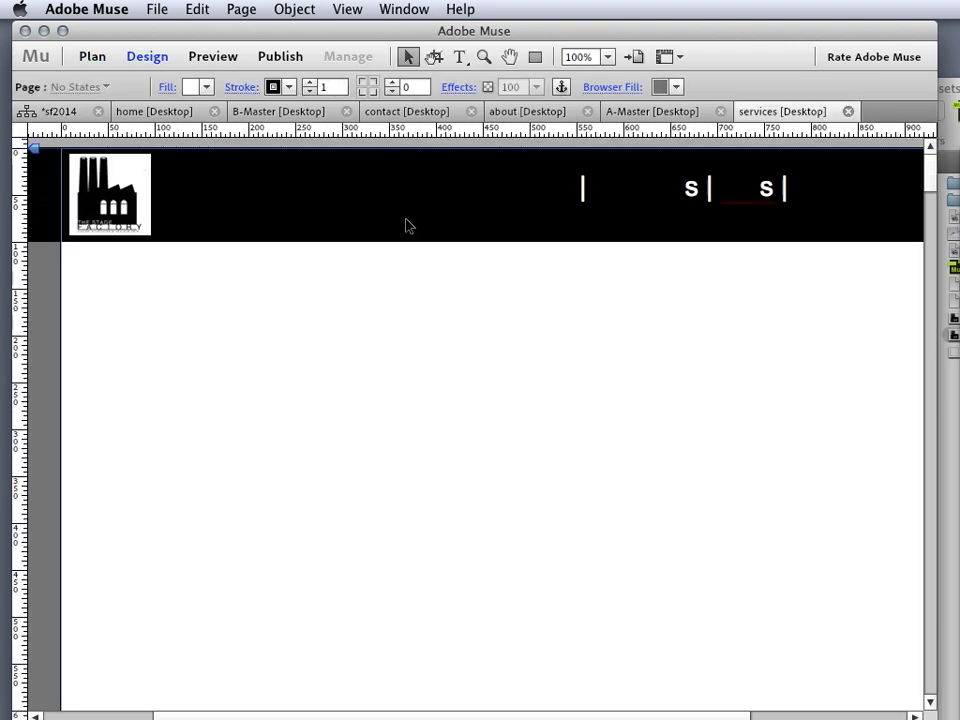
Step: Review the services Page Properties across the Layout, Metadata and Options tabs
click(241, 9)
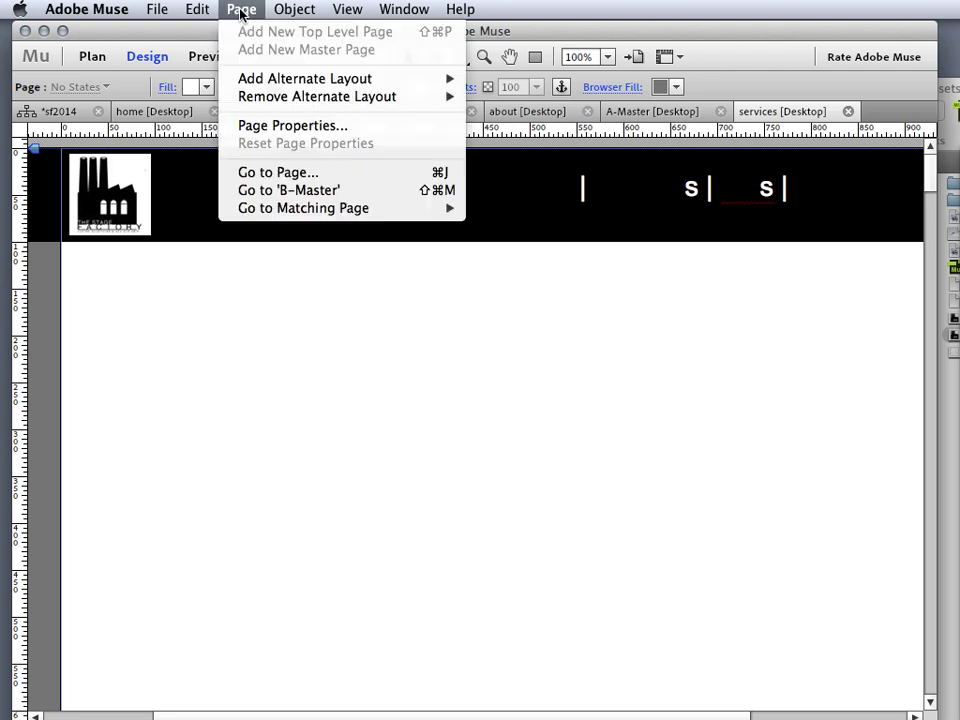
click(266, 125)
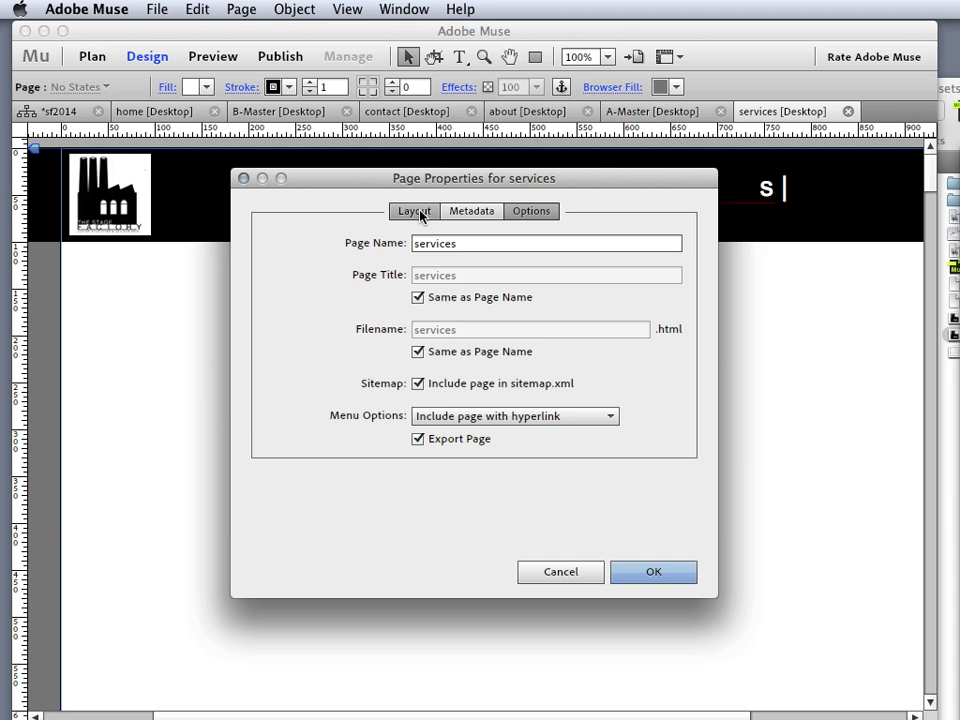
click(415, 211)
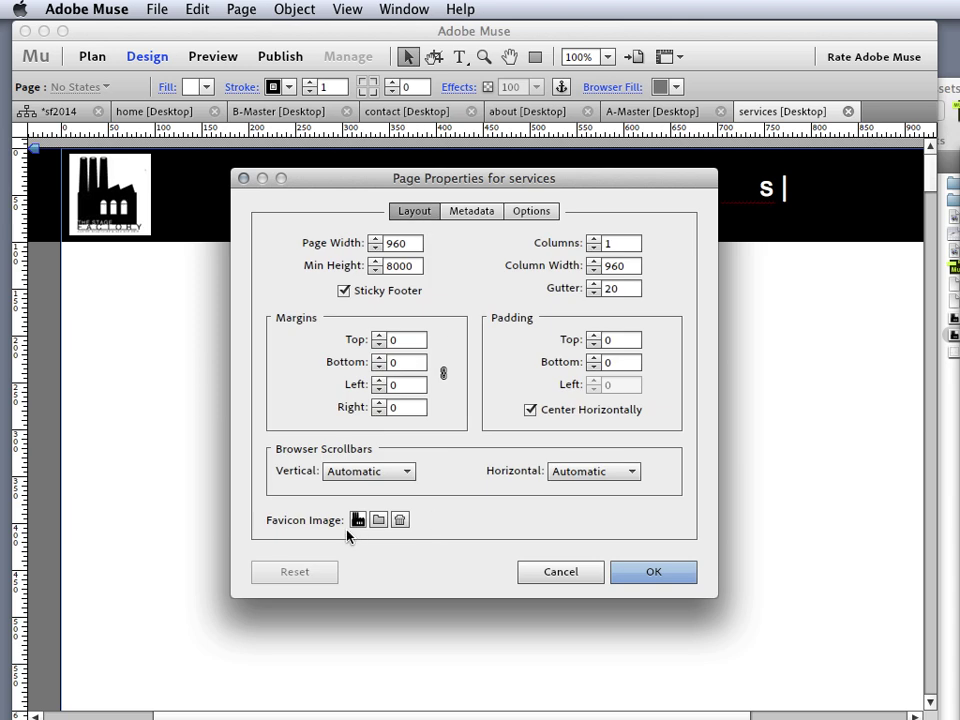
click(465, 211)
click(308, 265)
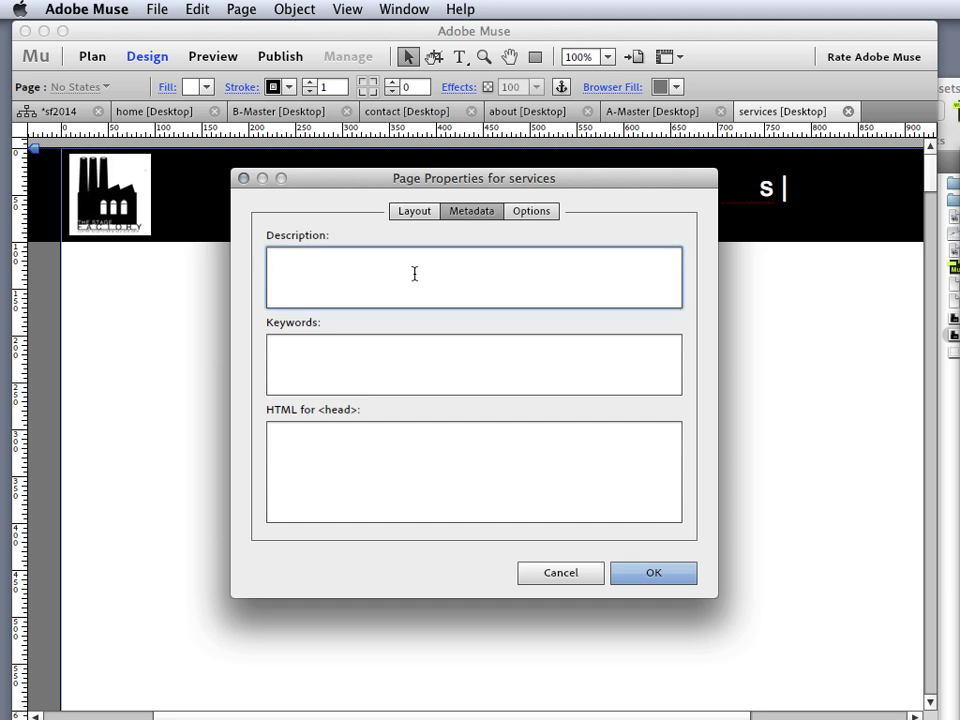
click(352, 343)
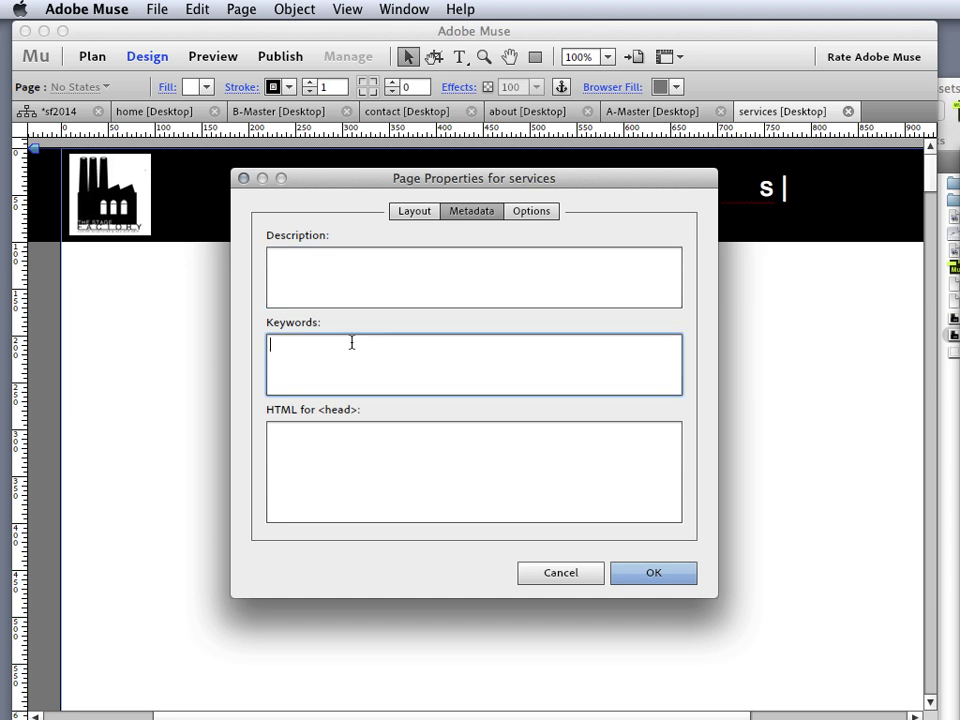
click(532, 213)
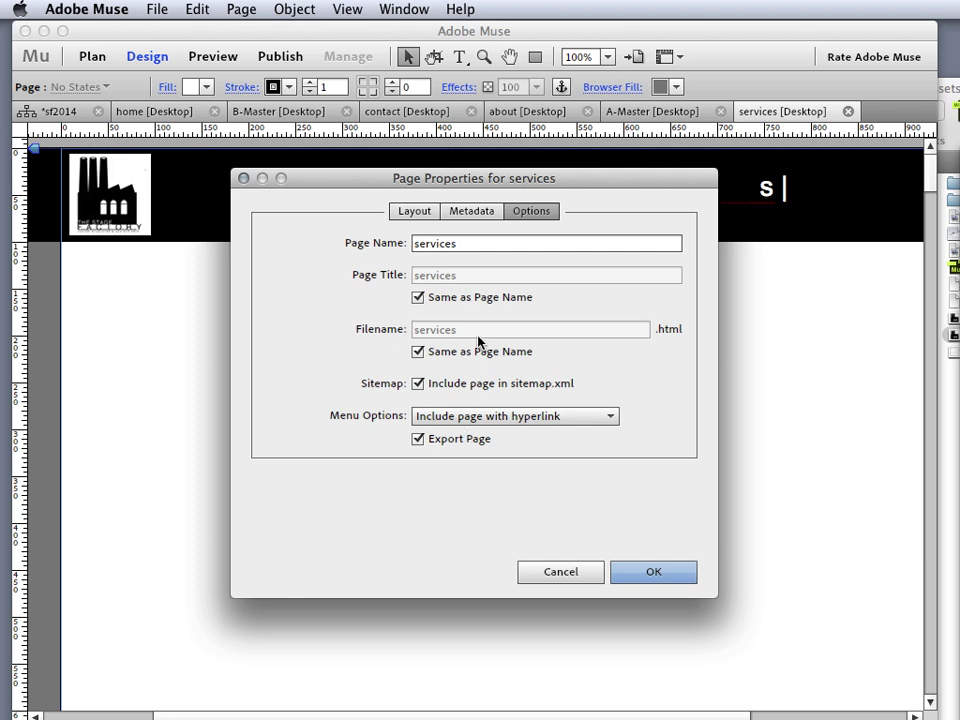
Step: Leave the services page title tied to the page name 'services' and close Page Properties
click(420, 299)
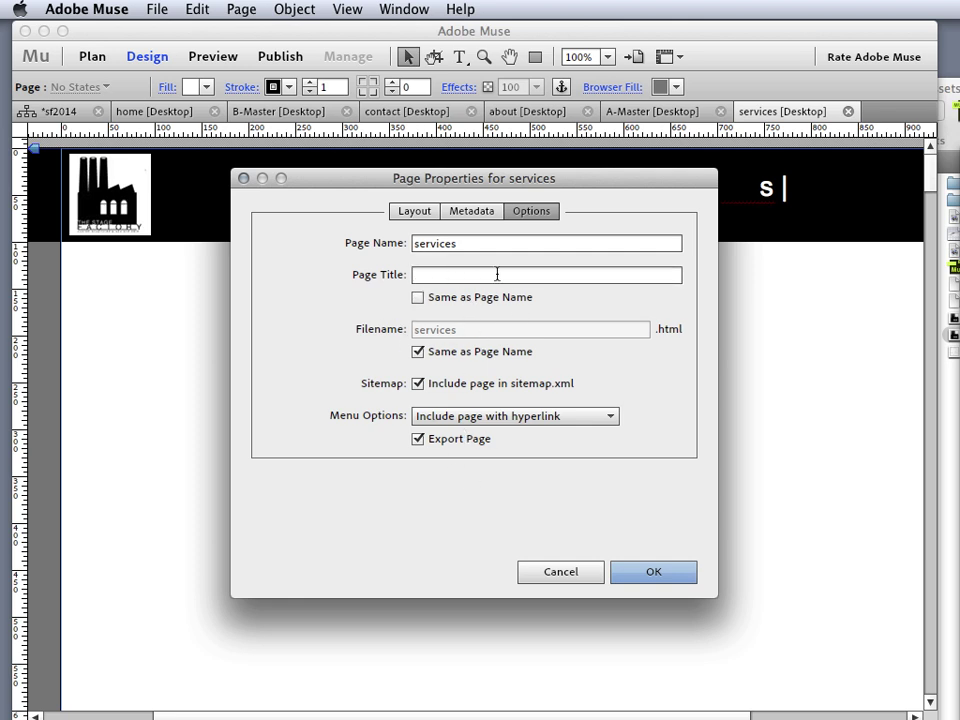
click(655, 574)
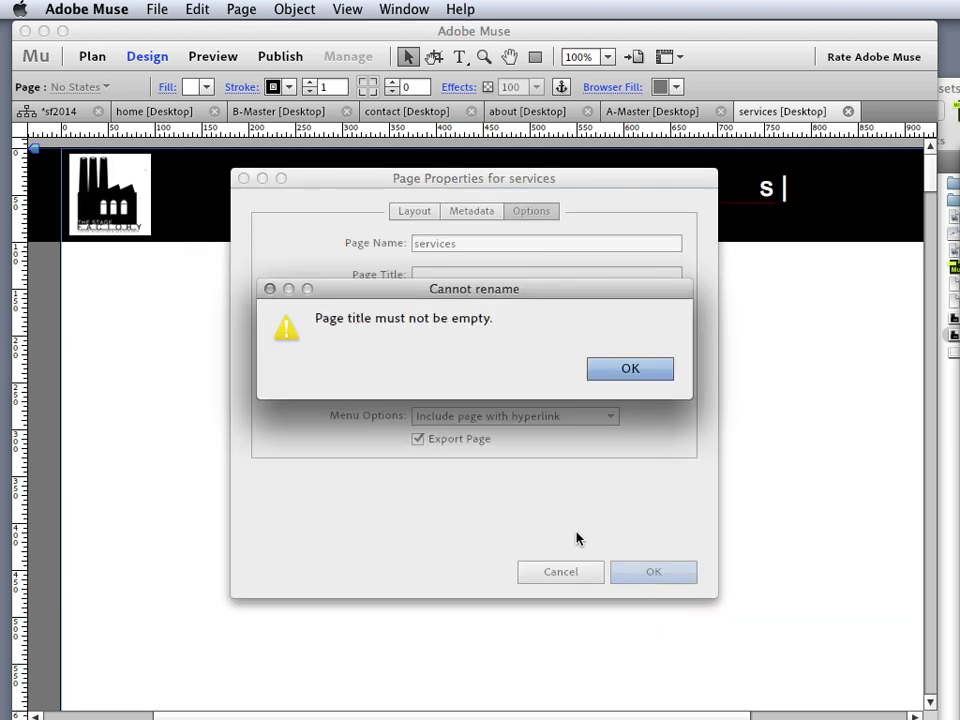
key(Return)
click(418, 298)
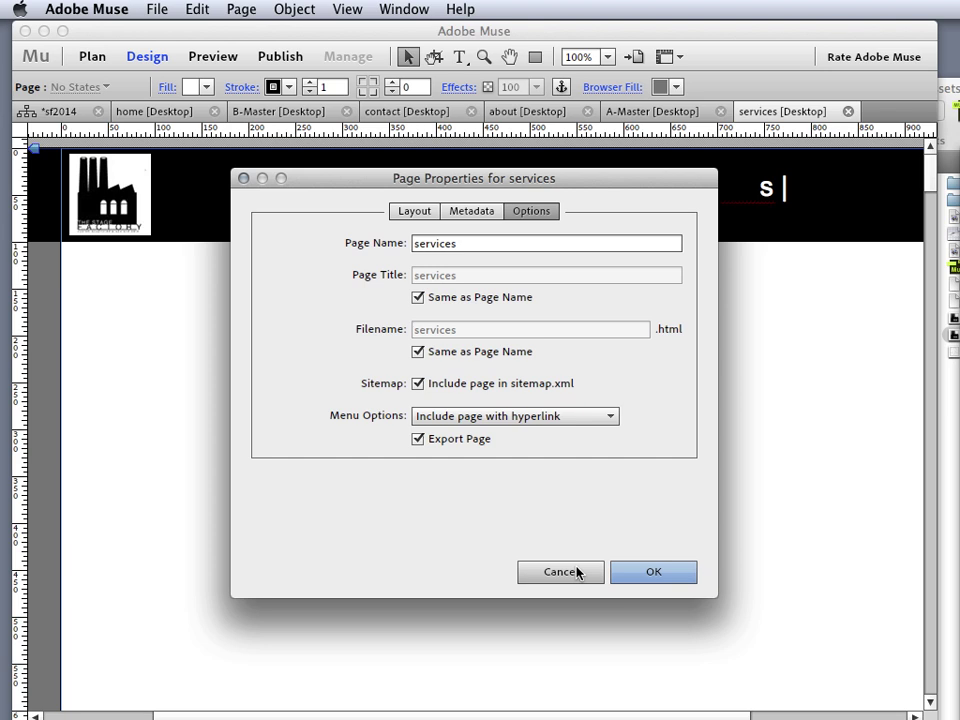
click(621, 571)
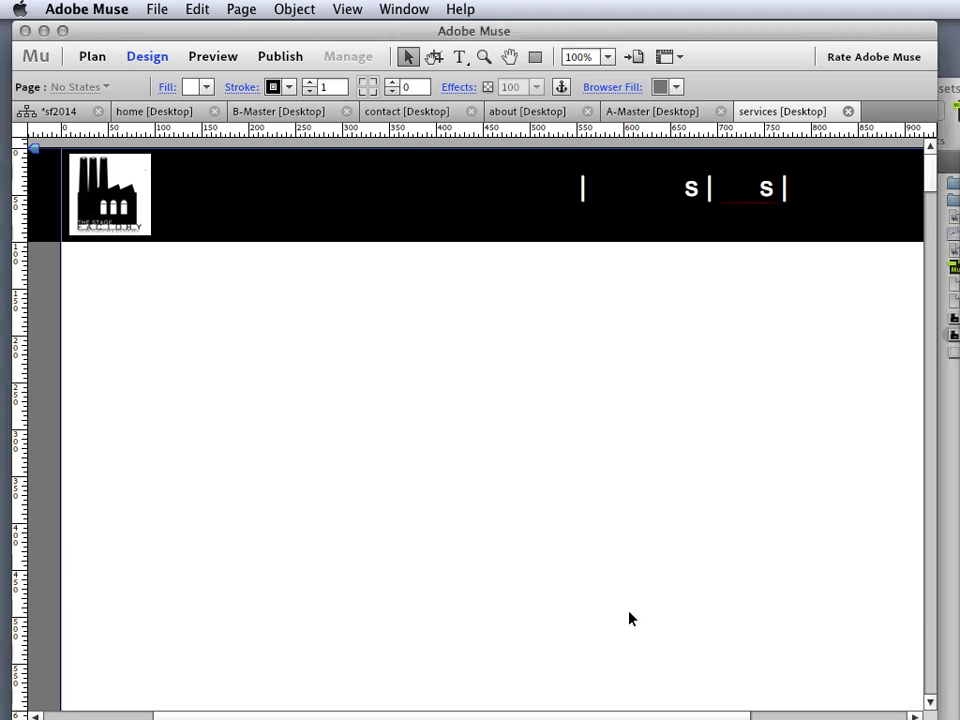